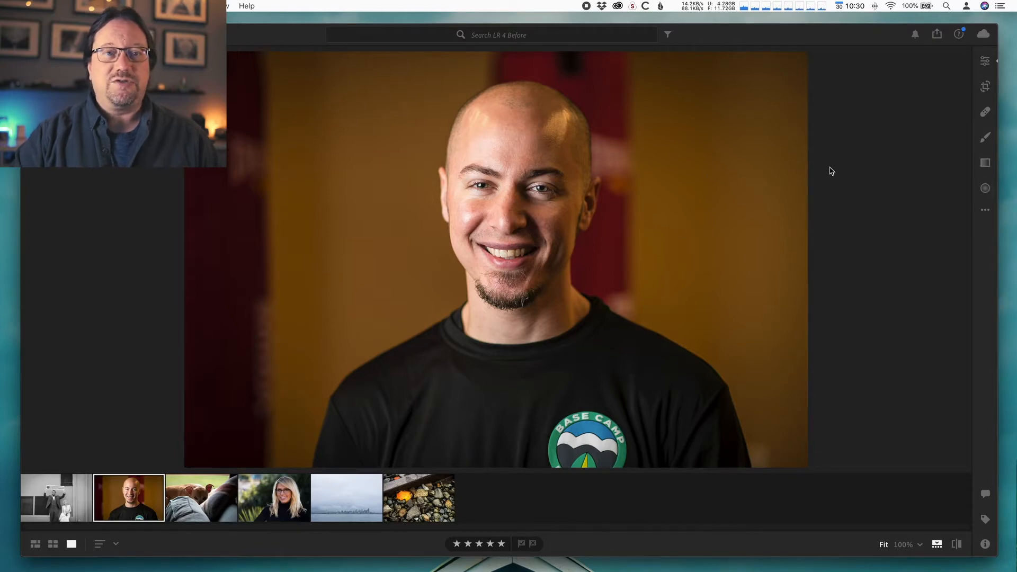
Draw an upright oval radial gradient around the man's face and shift it up slightly to cover his head.
left_click(985, 189)
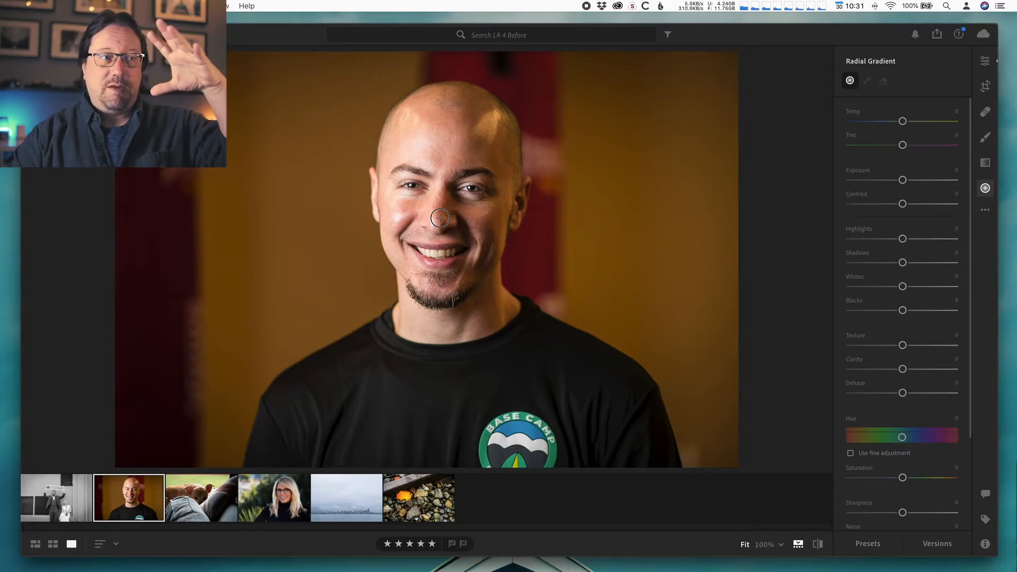
left_click_drag(422, 200, 366, 96)
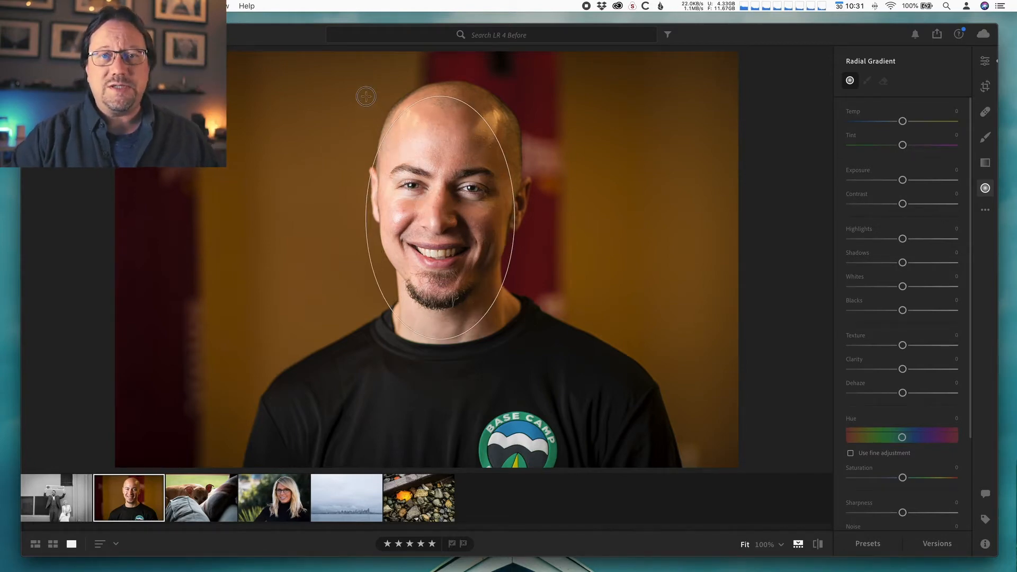
left_click_drag(366, 96, 366, 96)
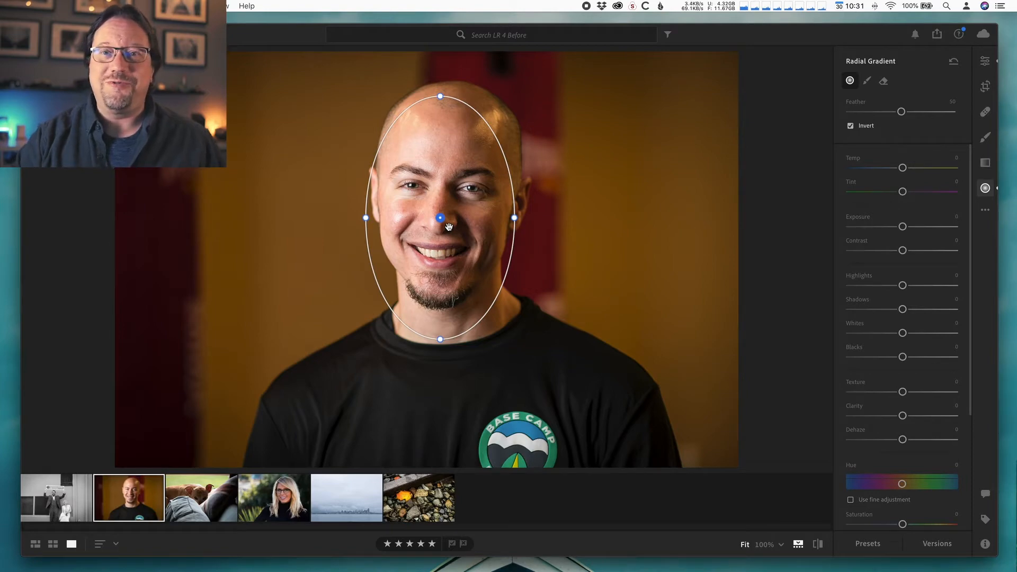
left_click_drag(442, 219, 445, 198)
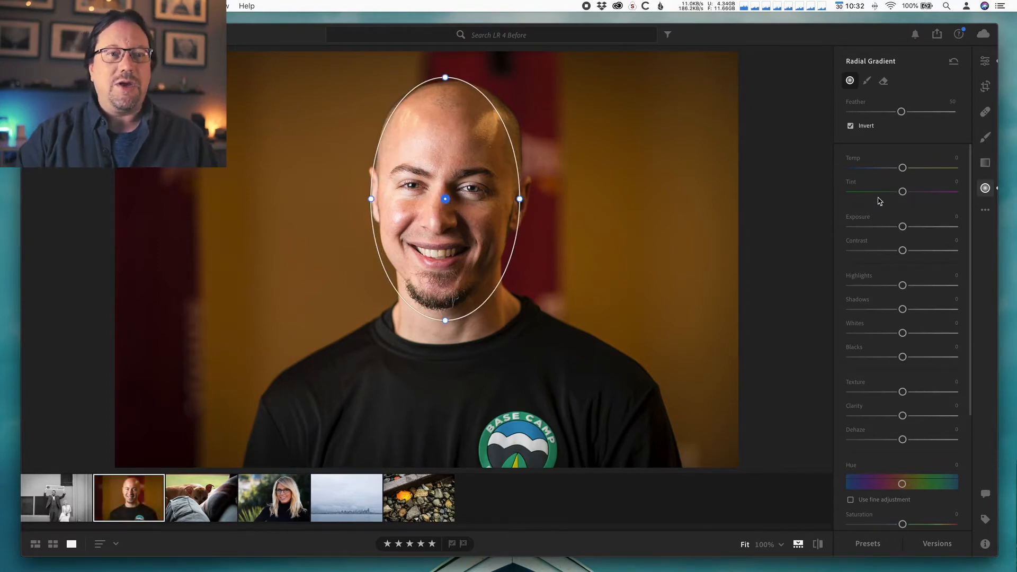
Set the portrait's radial gradient to exposure -1.04 and saturation -17 to darken and mute the surroundings.
mouse_move(903, 226)
left_mouse_down()
mouse_move(876, 235)
mouse_move(902, 236)
mouse_move(891, 237)
left_mouse_up()
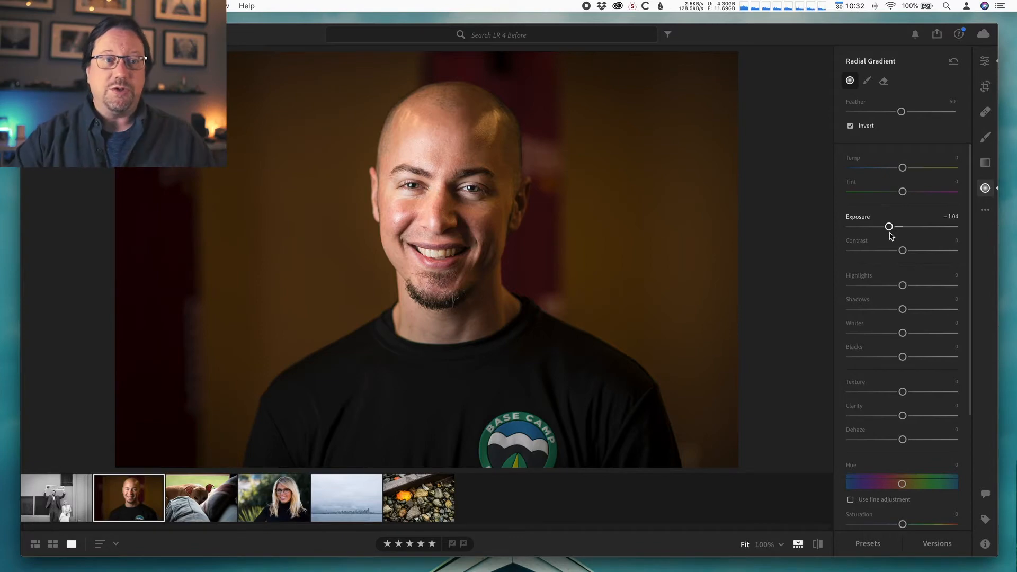
scroll(903, 422, "down", 5)
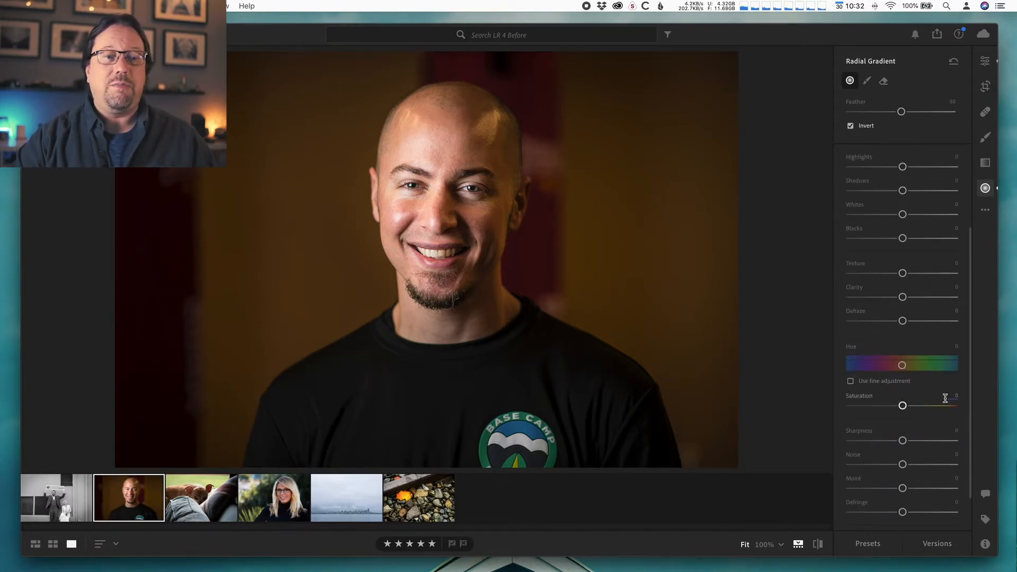
left_click_drag(903, 406, 805, 403)
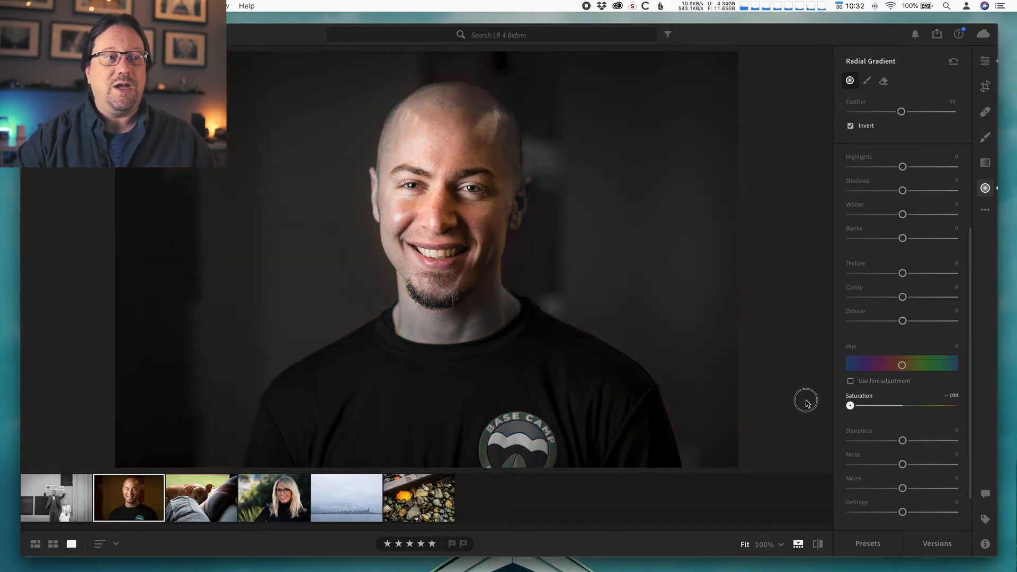
left_click_drag(806, 402, 893, 406)
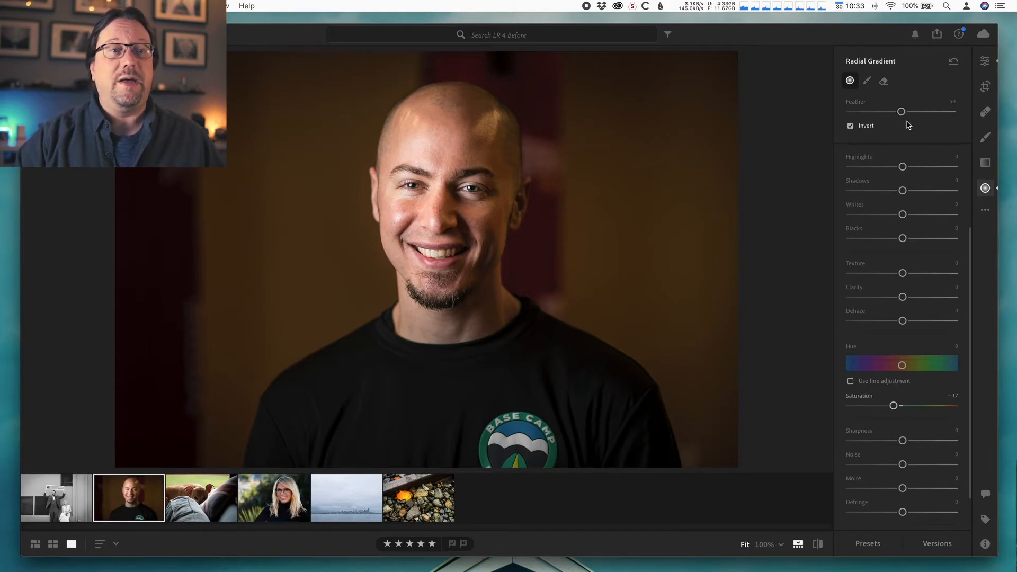
Try the radial gradient's feather at 0 and 100, settle on 53, and nudge the oval slightly on the face.
left_click_drag(903, 114, 816, 119)
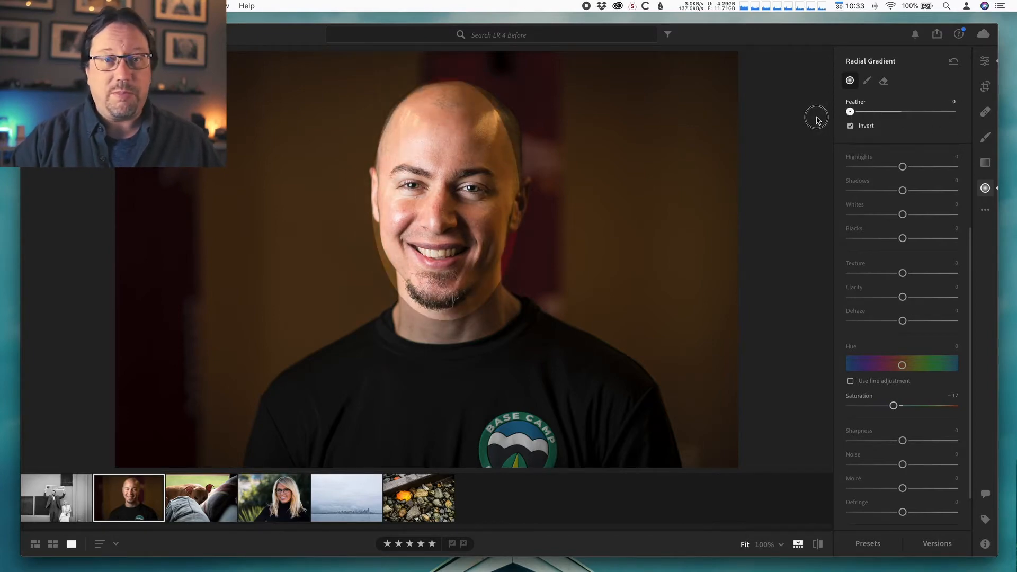
left_click_drag(816, 119, 983, 125)
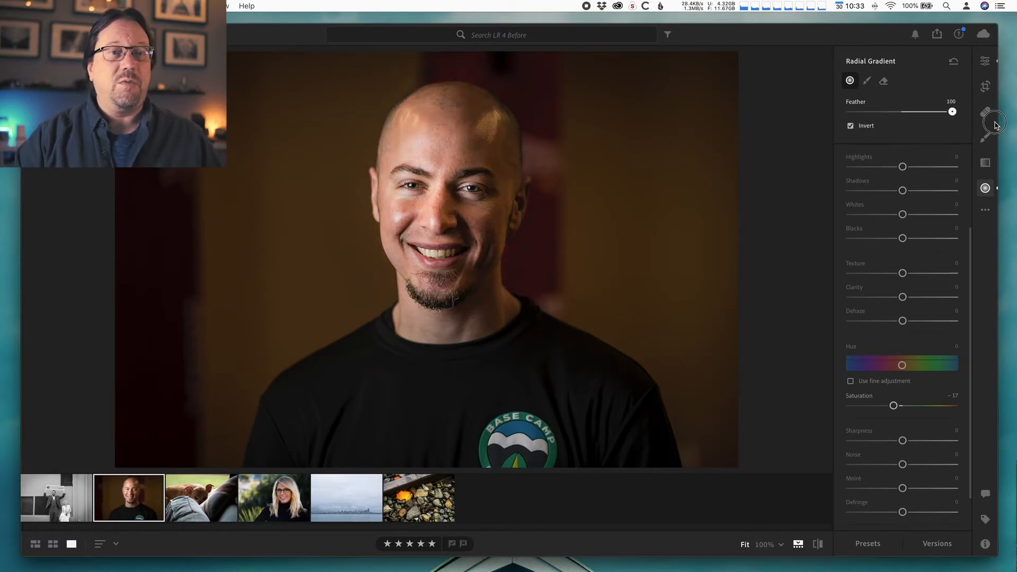
mouse_move(448, 201)
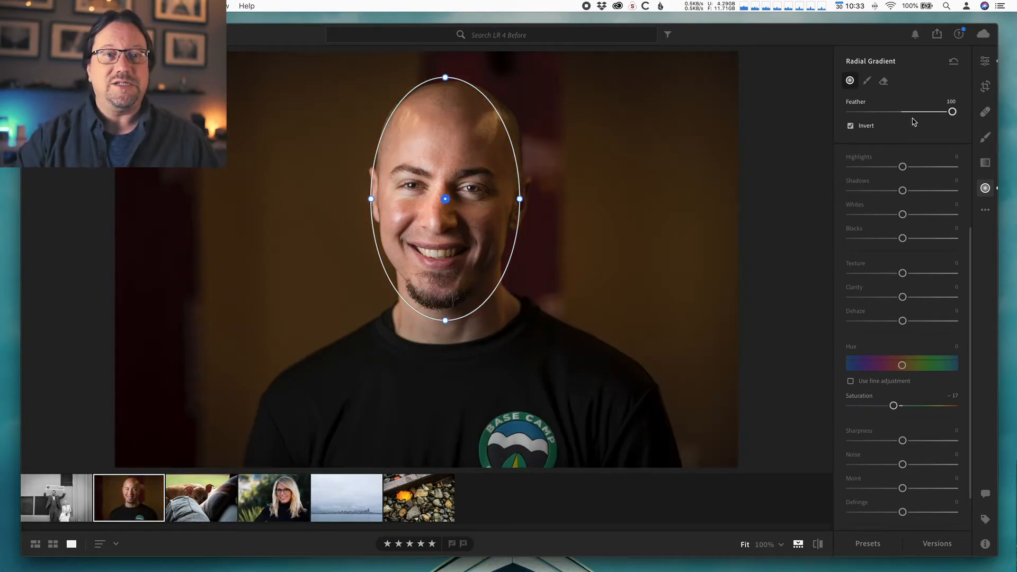
left_click_drag(952, 112, 906, 114)
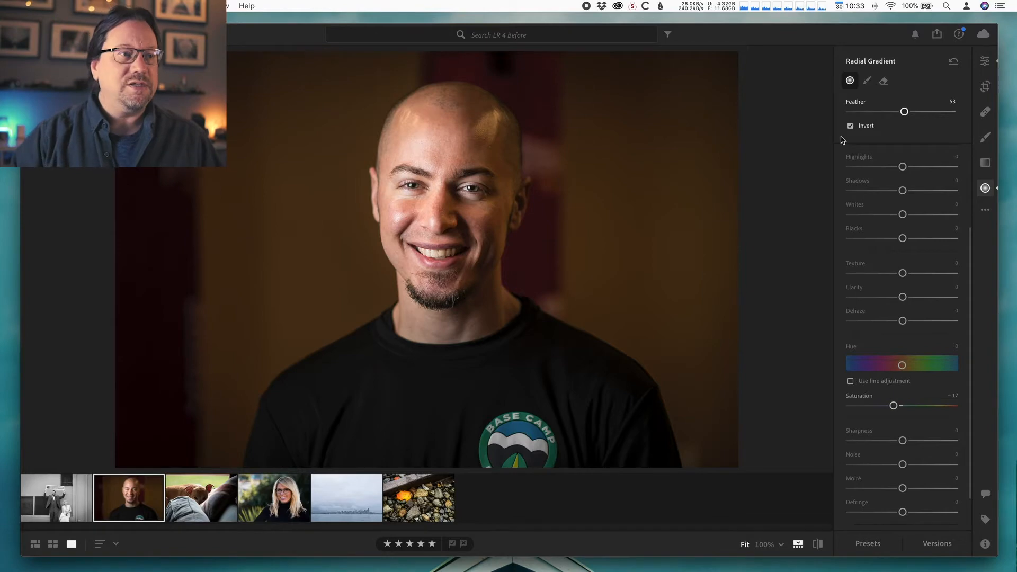
left_click_drag(446, 202, 447, 202)
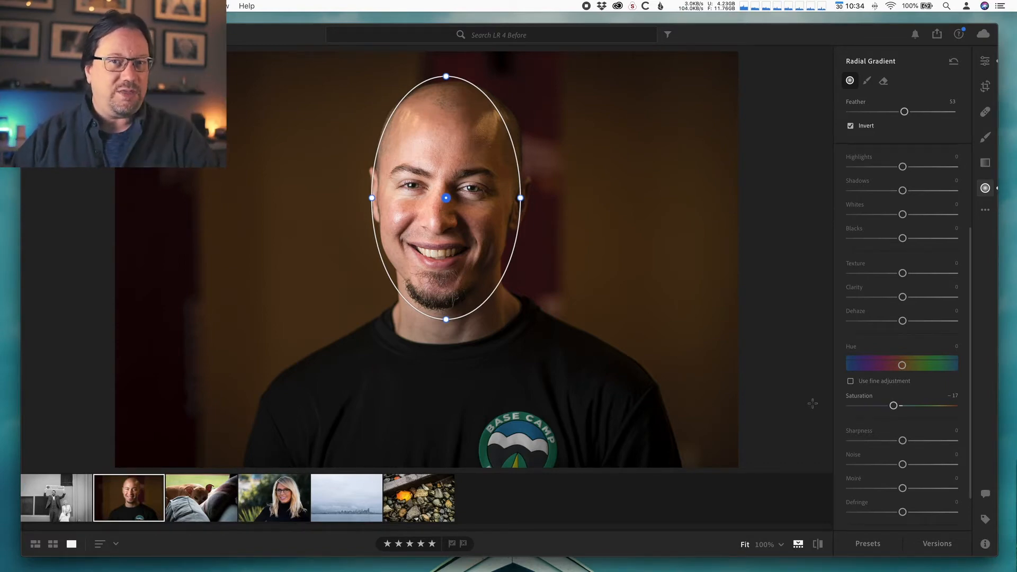
Crop the dog photo tighter at its original aspect ratio, trimming the window frame and the dark area beside the pillow.
left_click(217, 515)
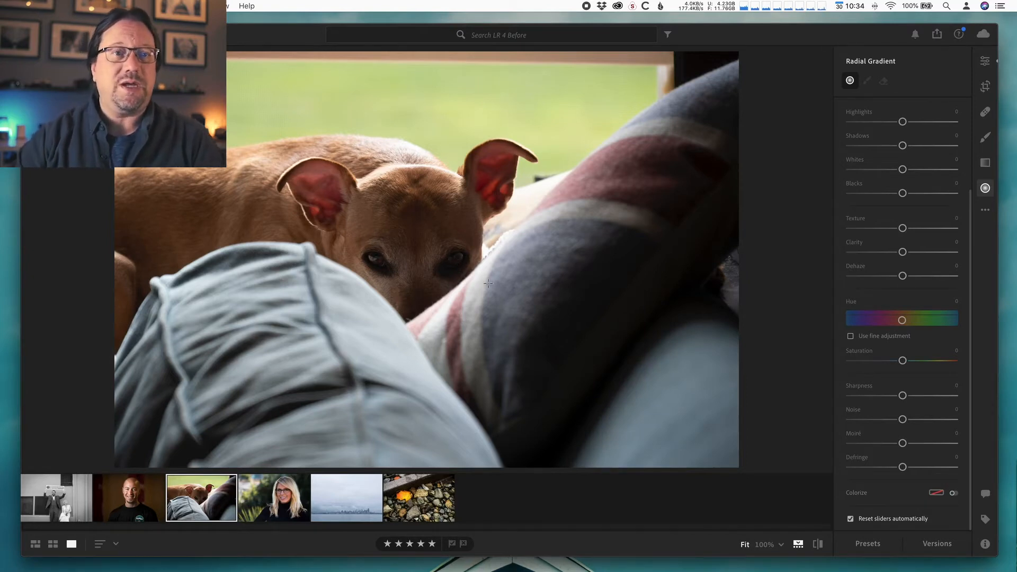
left_click(985, 60)
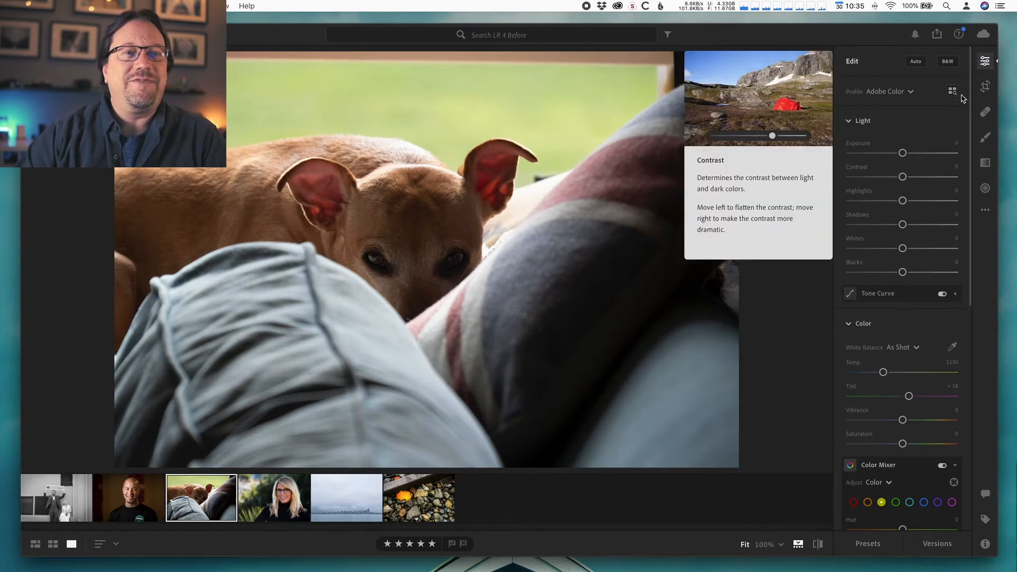
left_click(986, 86)
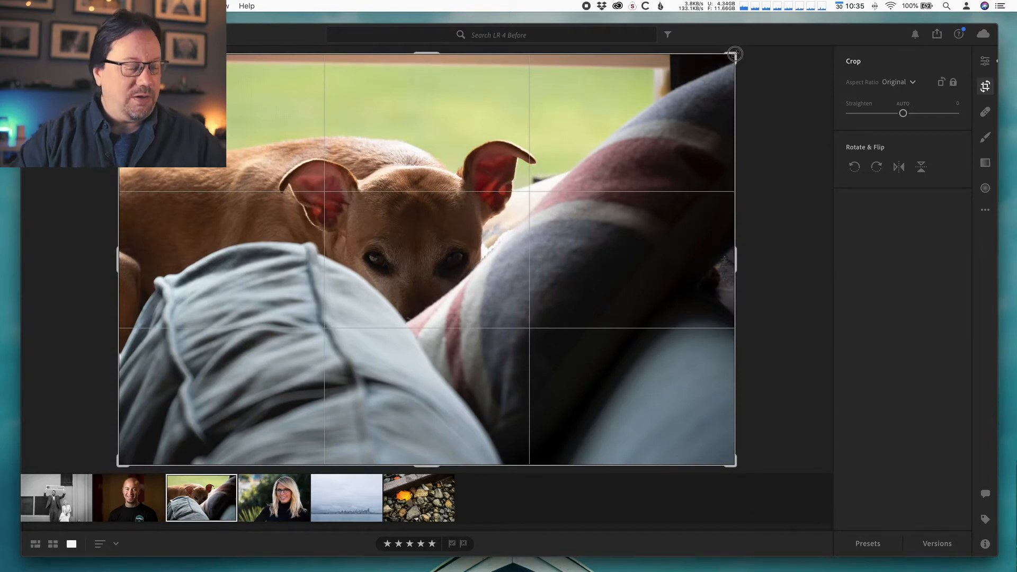
left_click_drag(735, 53, 700, 67)
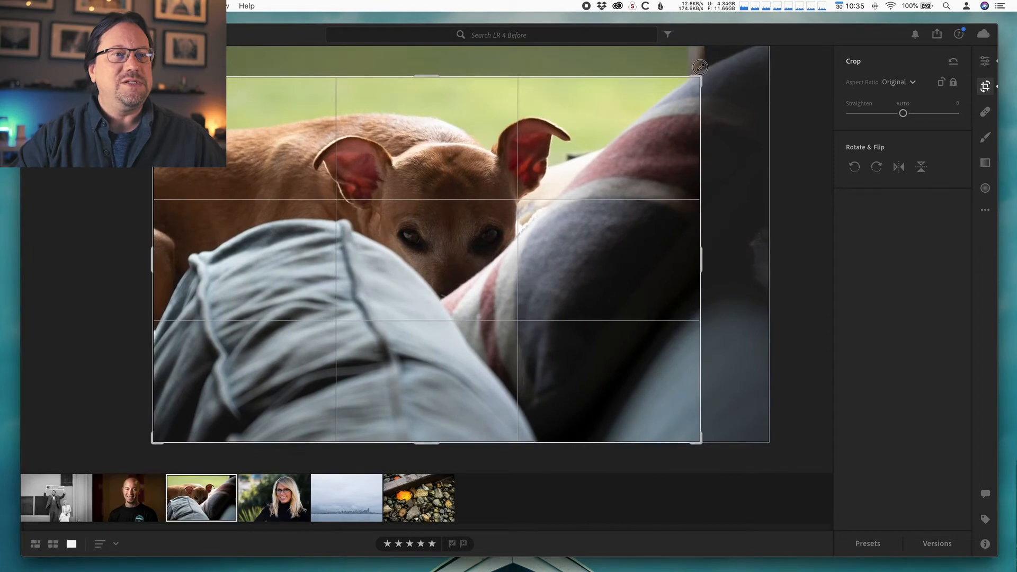
left_click_drag(628, 227, 635, 258)
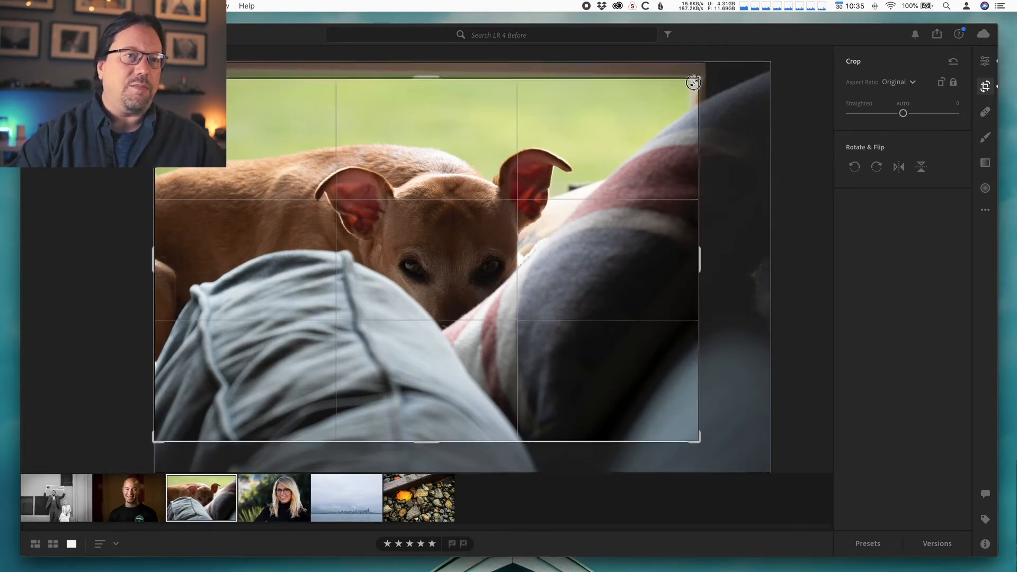
left_click_drag(695, 81, 689, 86)
left_click_drag(659, 163, 659, 171)
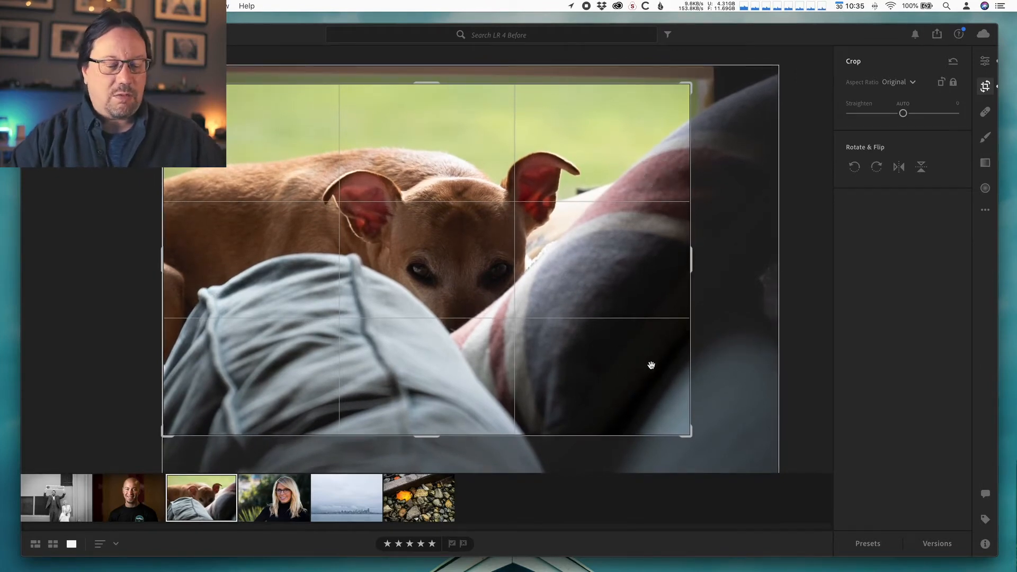
key("Return")
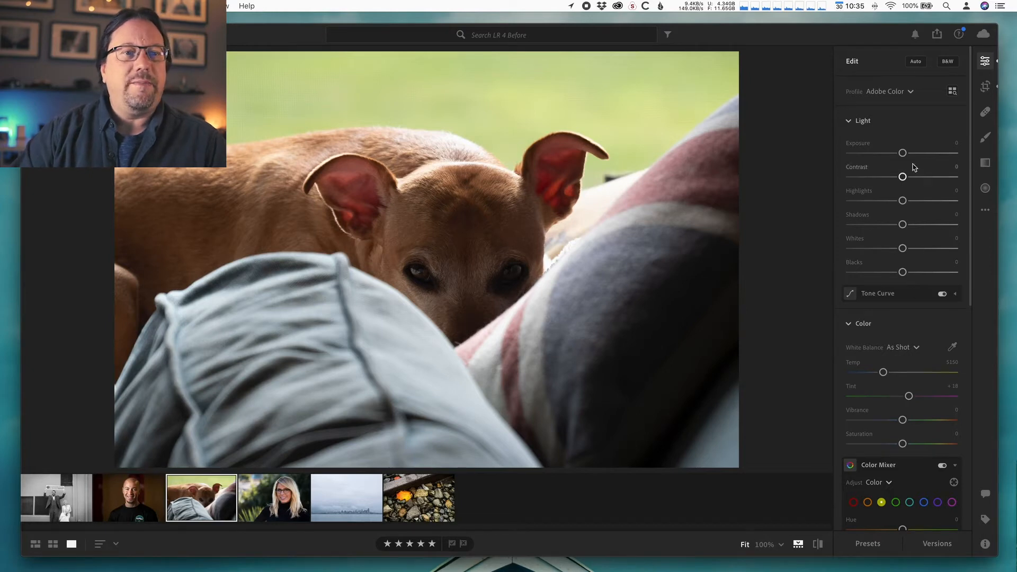
Set the dog photo's Shadows to +29 after trying the maximum of +100.
left_click_drag(903, 225, 1001, 235)
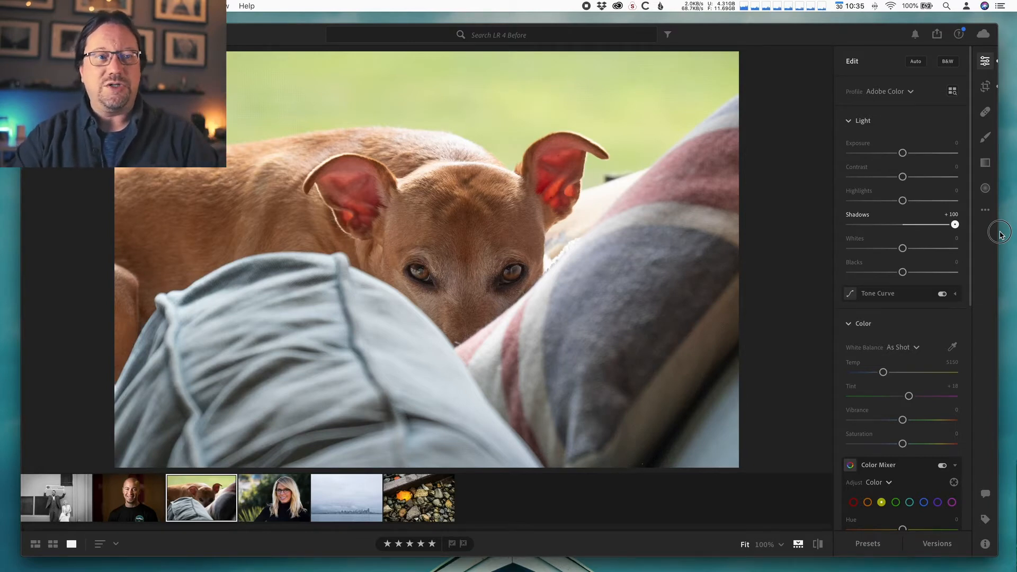
left_click_drag(955, 225, 920, 233)
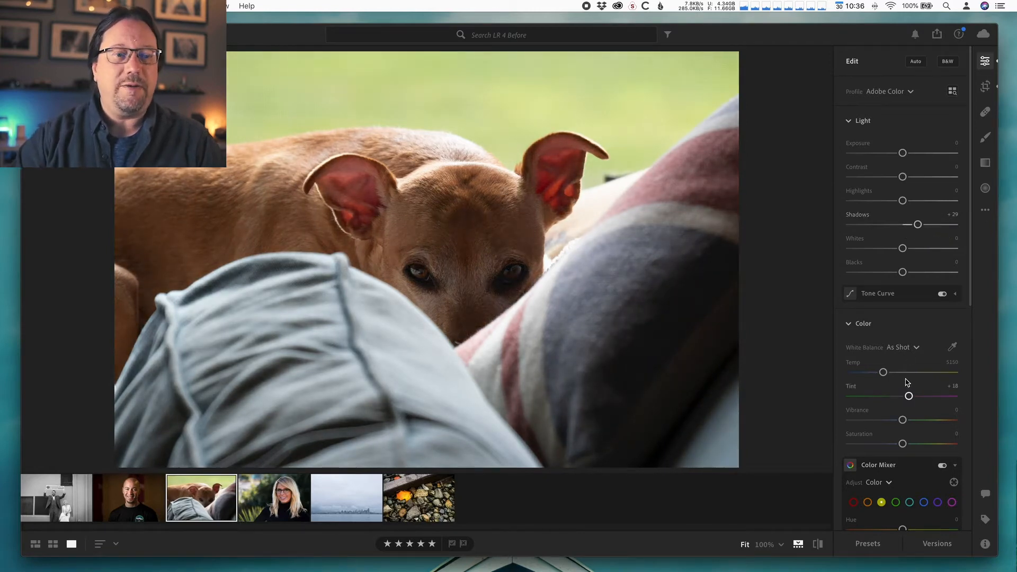
In the Color Mixer, set the greens' saturation to -40 and lower their luminance.
scroll(893, 344, "down", 2)
scroll(892, 343, "down", 6)
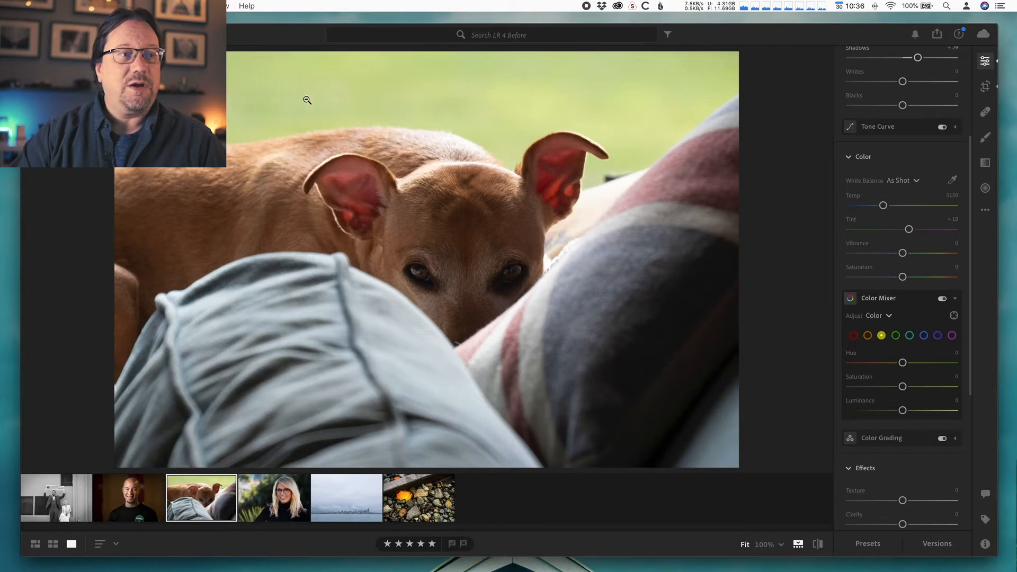
left_click(897, 337)
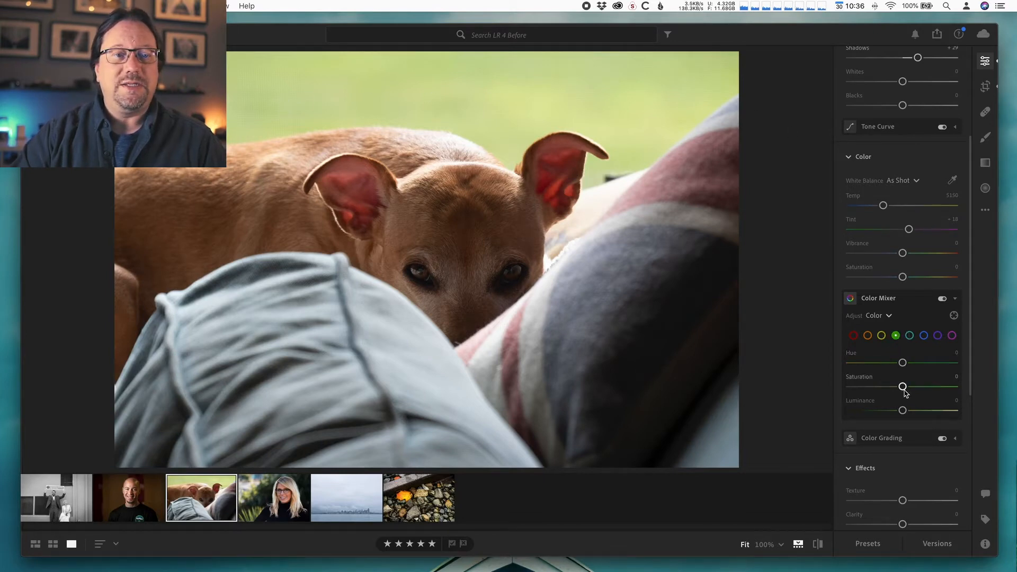
left_click_drag(903, 387, 882, 388)
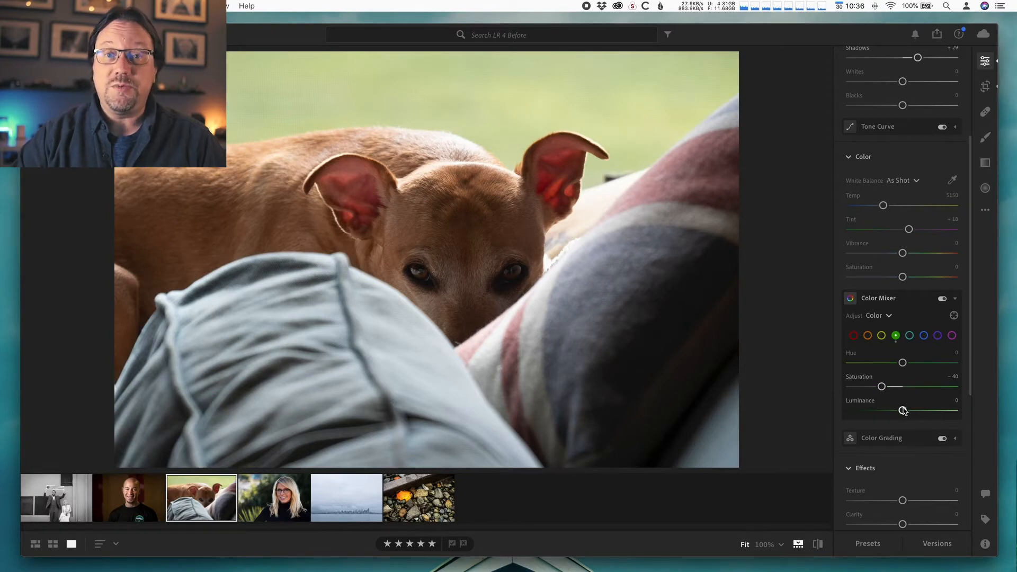
left_click_drag(903, 411, 883, 416)
Set the Color Mixer's yellows to saturation -27 and luminance -25, and compare the photo with the mixer off and on.
left_click(881, 335)
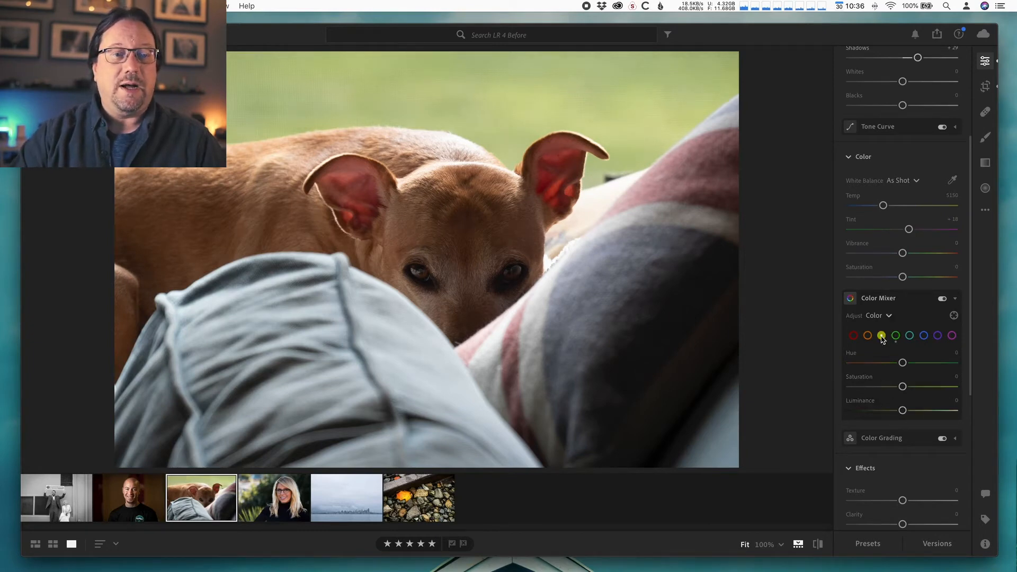
mouse_move(903, 387)
left_mouse_down()
mouse_move(892, 386)
mouse_move(890, 410)
mouse_move(890, 391)
left_mouse_up()
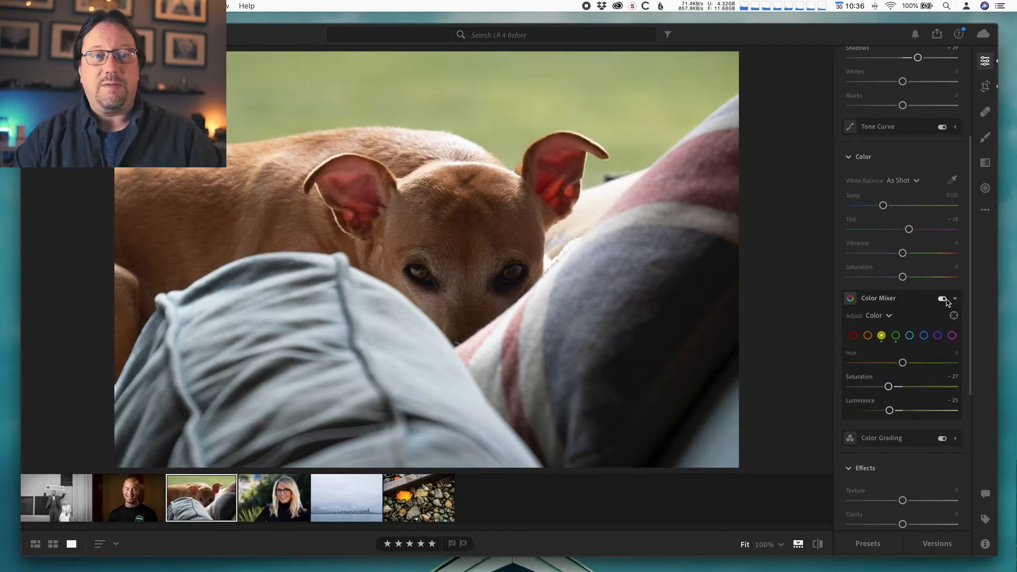
left_click(944, 300)
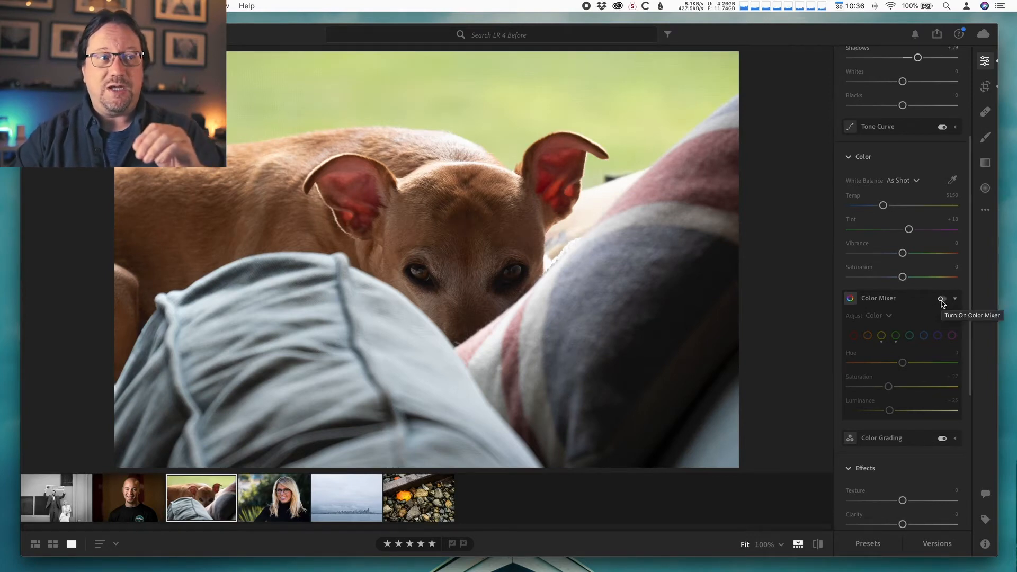
left_click(942, 300)
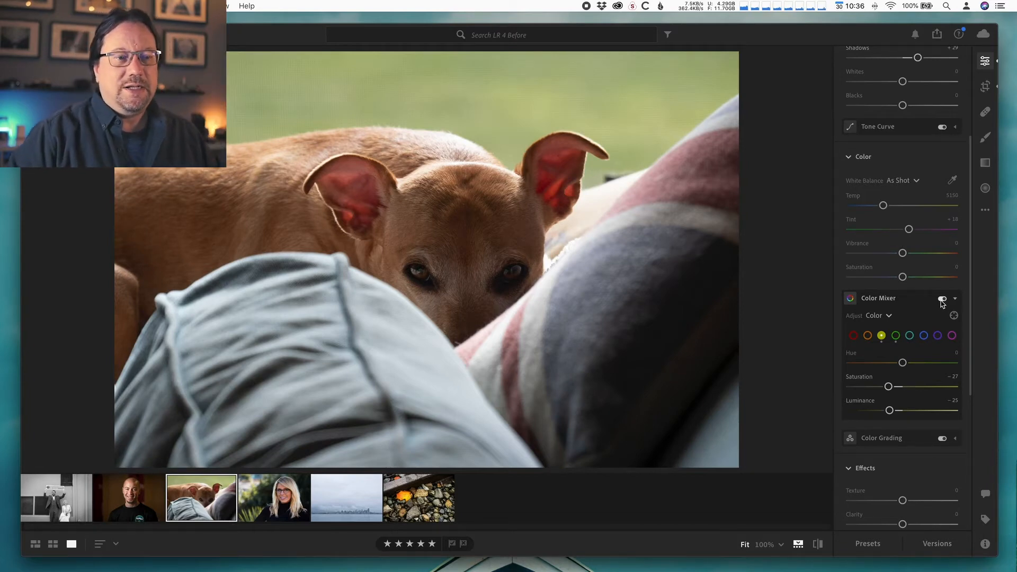
Add a vignette of -20 to the dog photo.
scroll(925, 406, "down", 5)
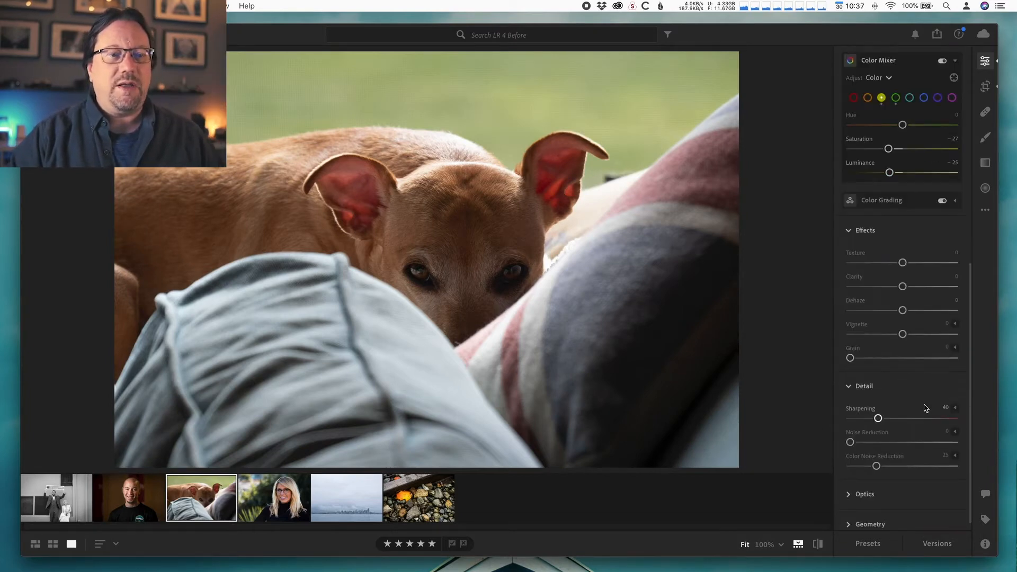
scroll(925, 408, "down", 1)
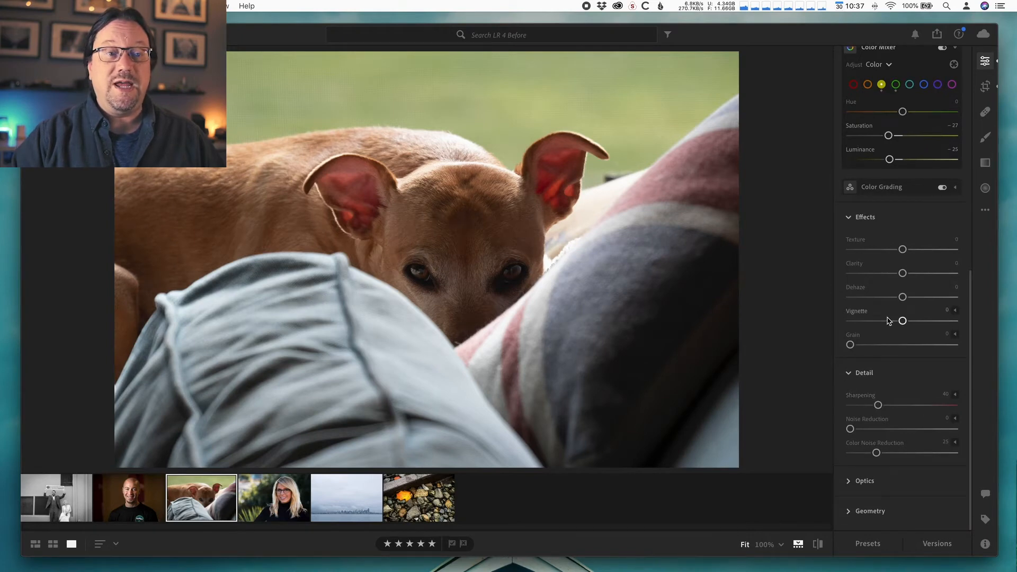
left_click_drag(903, 323, 892, 321)
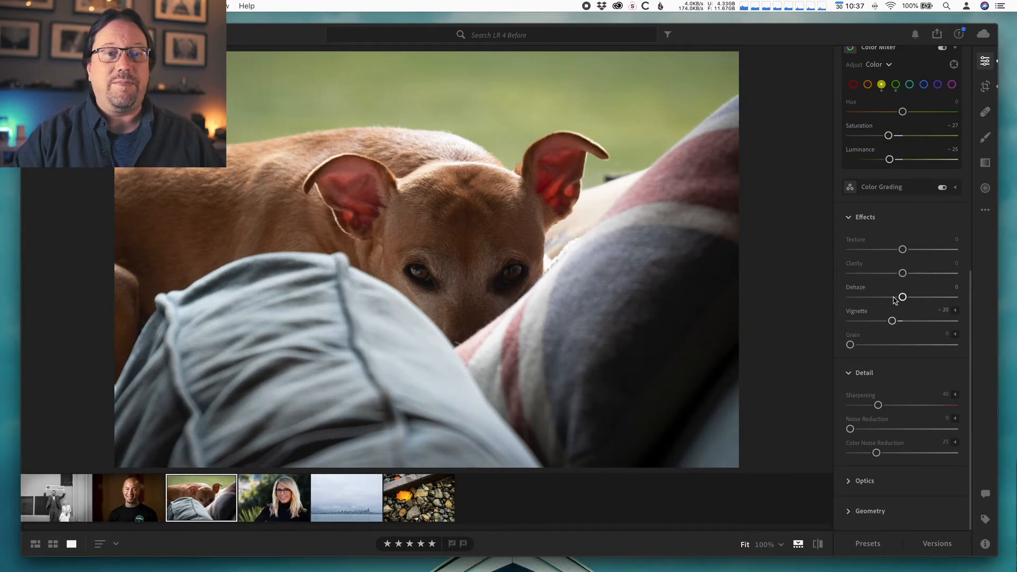
Start a radial gradient for the dog photo with Exposure +1.00 and Shadows +23.
scroll(903, 297, "up", 15)
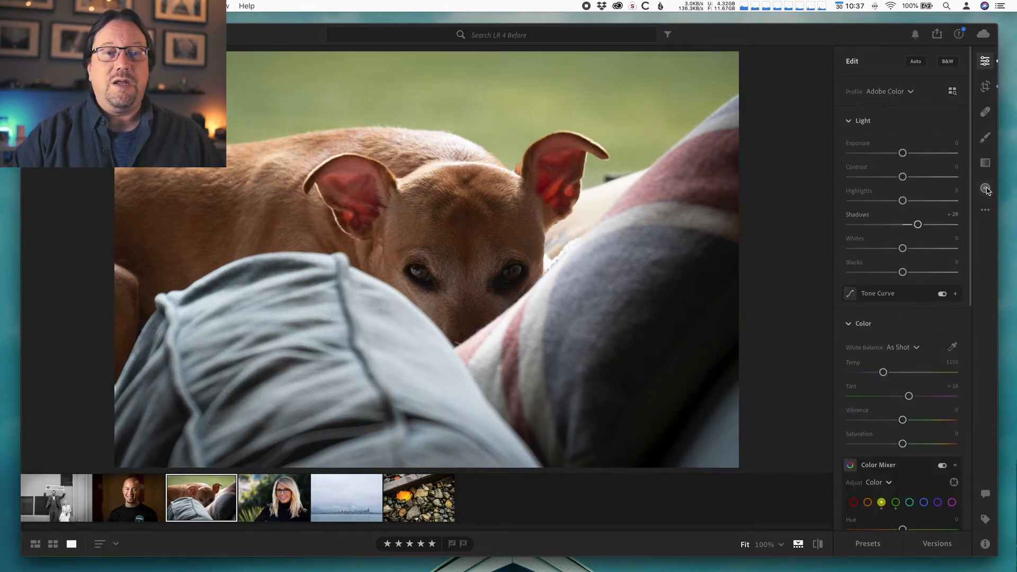
left_click(986, 190)
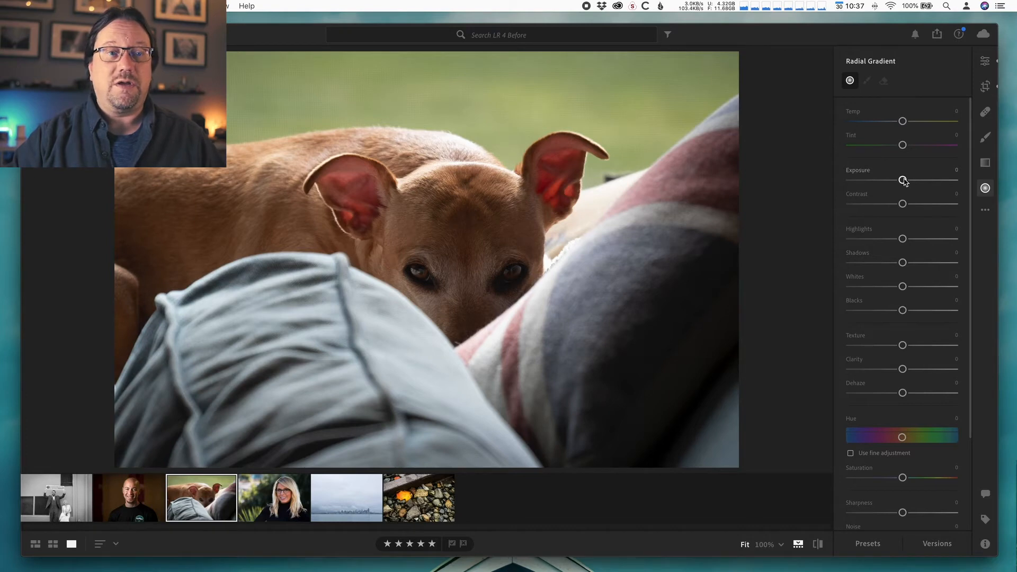
left_click_drag(903, 180, 913, 182)
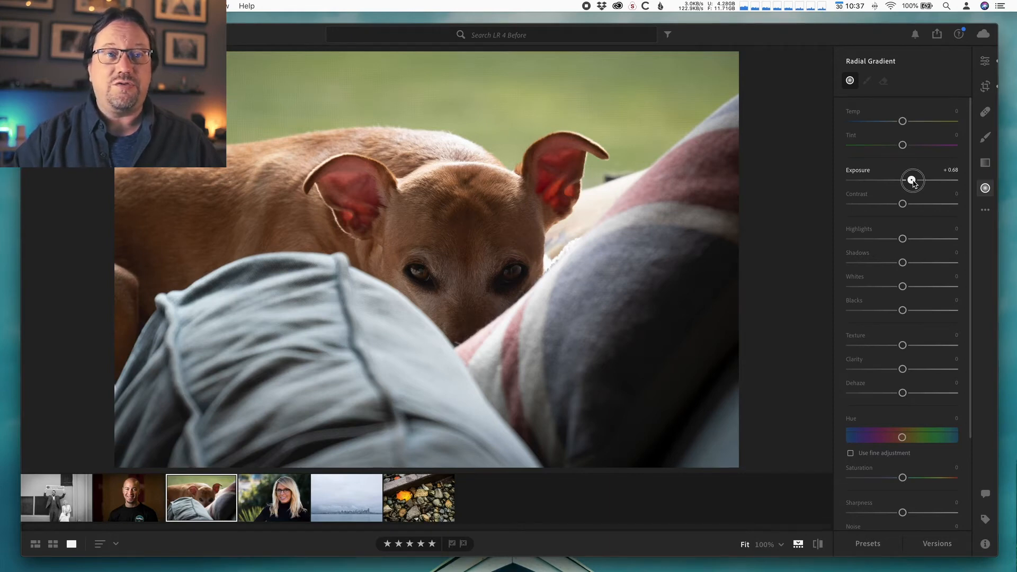
left_click_drag(915, 182, 916, 181)
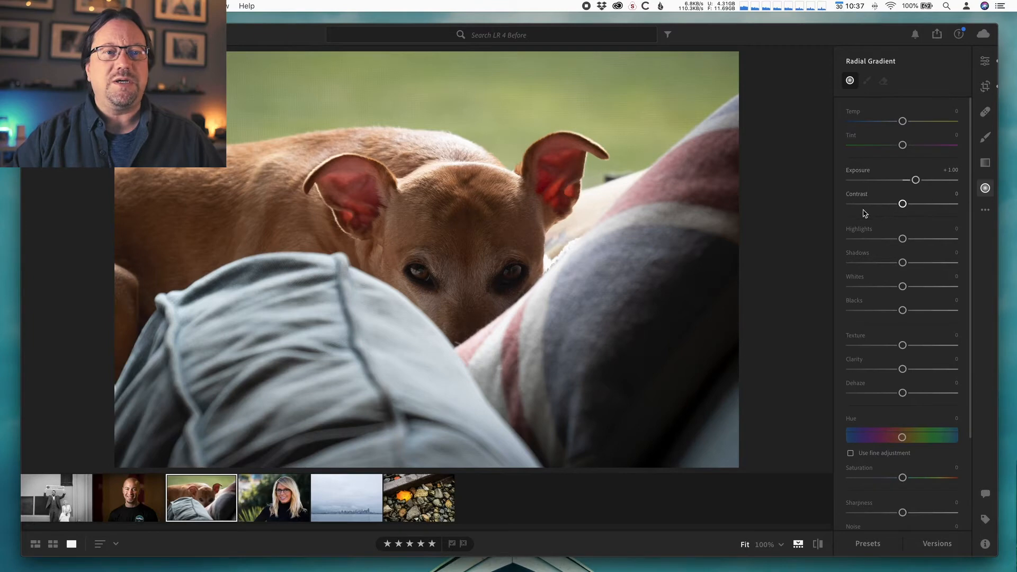
left_click_drag(904, 264, 915, 263)
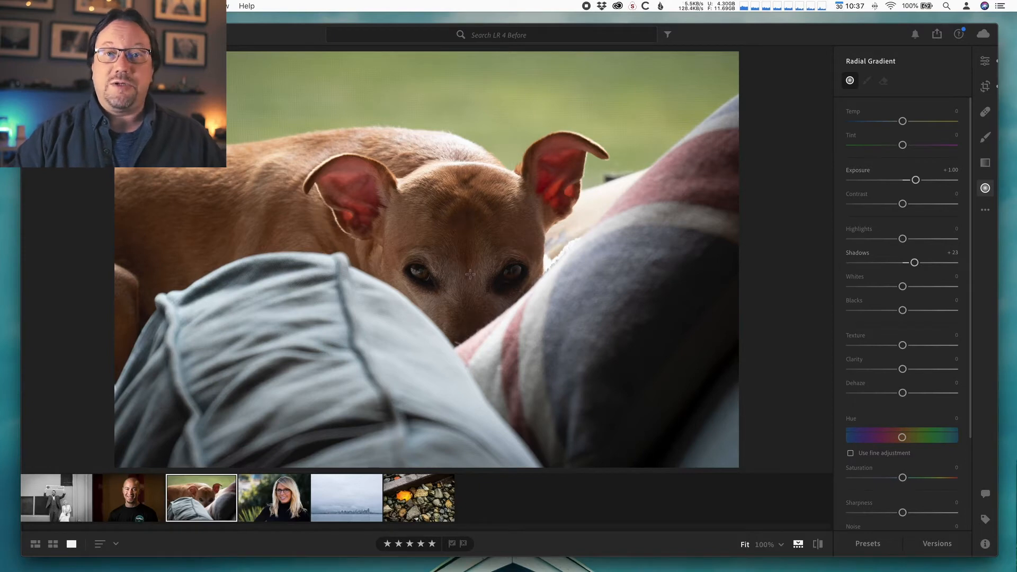
Draw the radial gradient as an ellipse over the dog's face, turn off Invert, and move it slightly upward.
left_click_drag(465, 283, 385, 179)
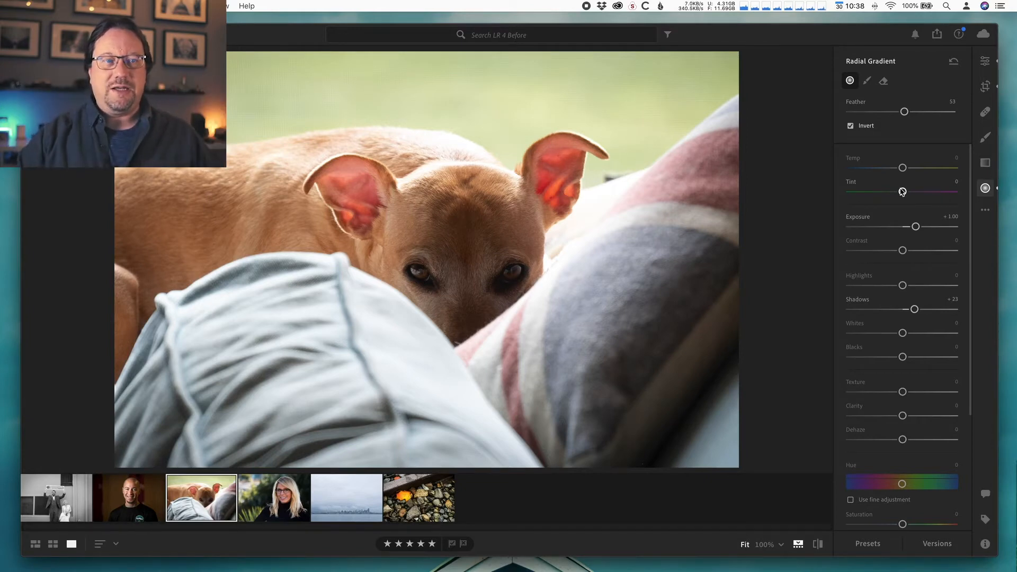
left_click(852, 127)
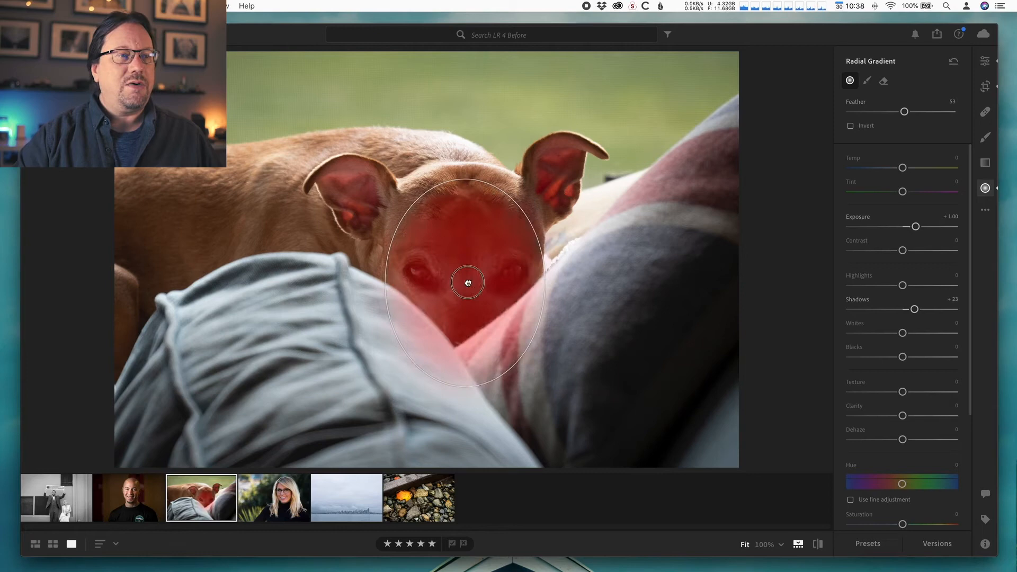
left_click_drag(465, 280, 469, 273)
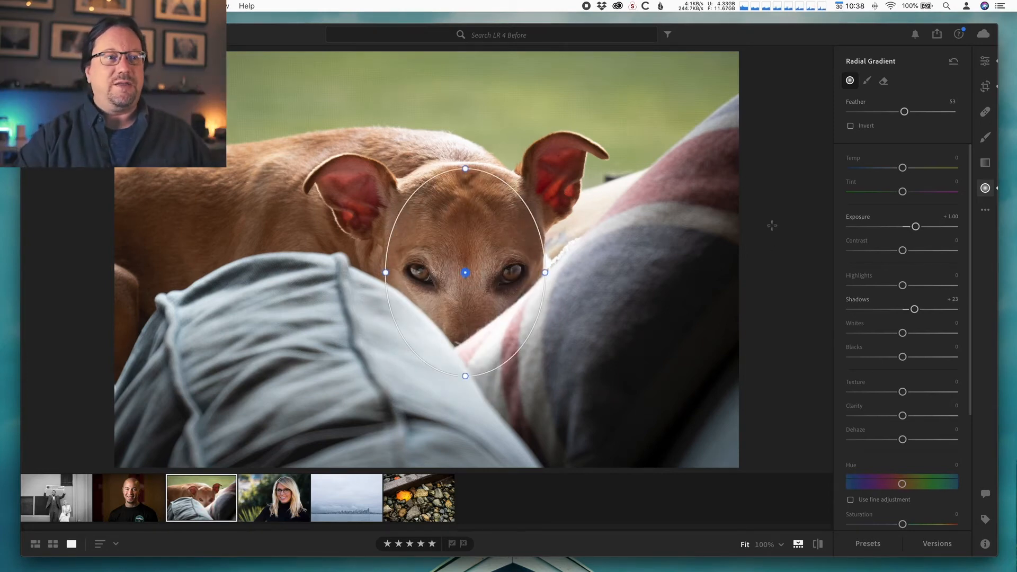
mouse_move(466, 271)
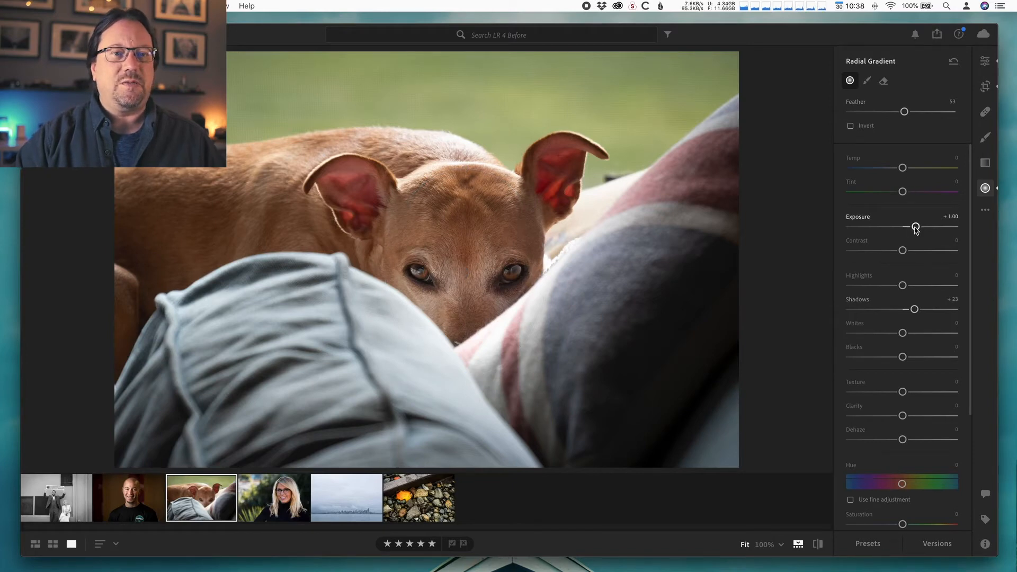
Raise the dog-face gradient's Exposure to +1.28 and Shadows to +32, and compare the result with the original photo.
left_click_drag(916, 227, 920, 229)
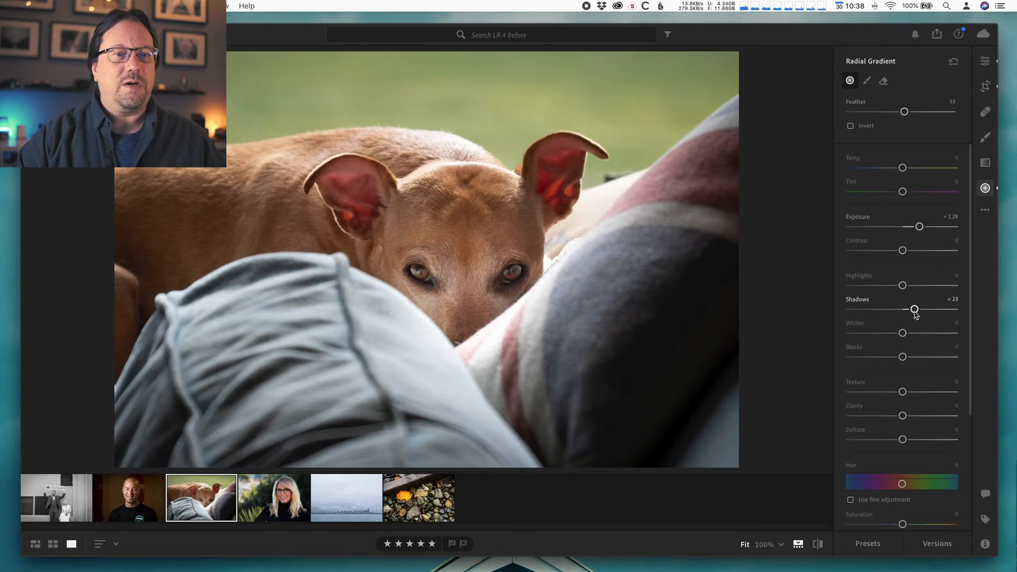
left_click_drag(915, 310, 918, 311)
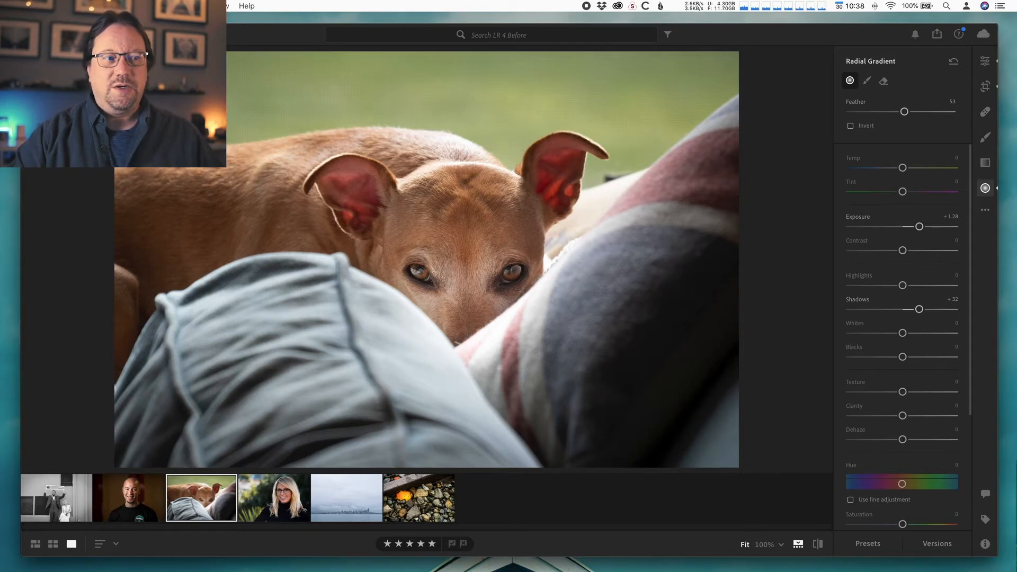
left_click(818, 545)
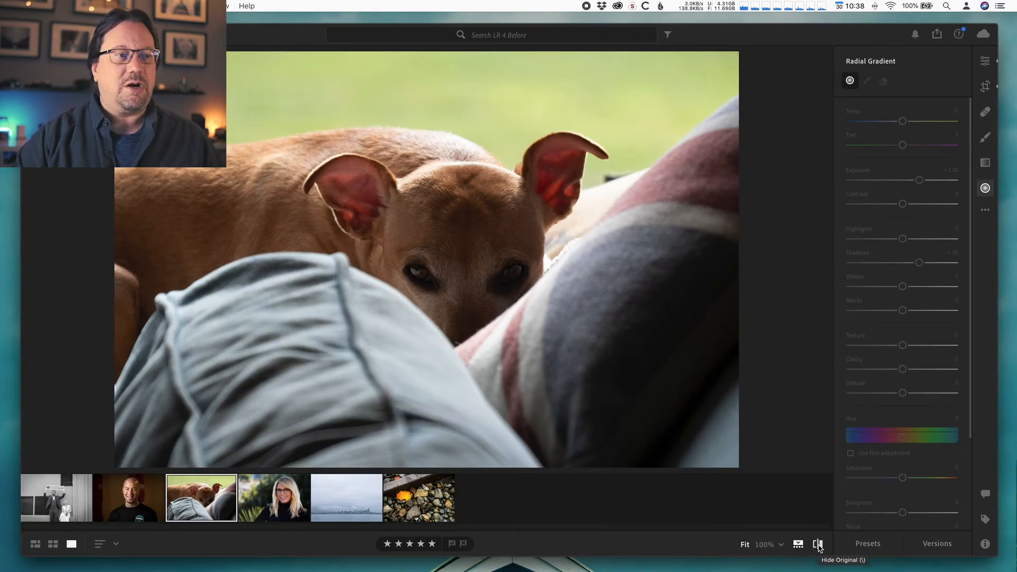
left_click(818, 545)
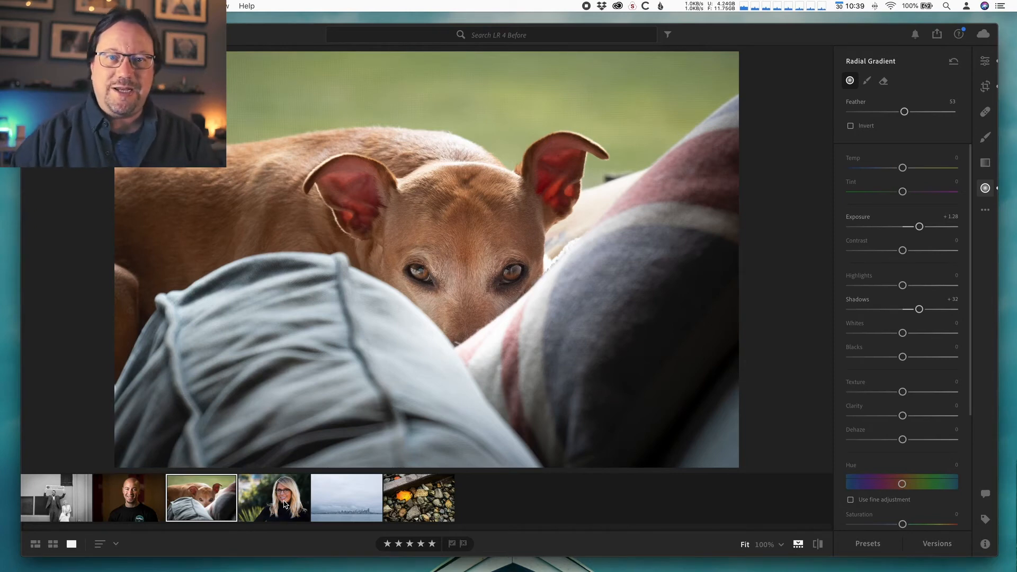
Open the portrait of the blonde woman with glasses and delete the existing radial gradient on her face.
left_click(286, 506)
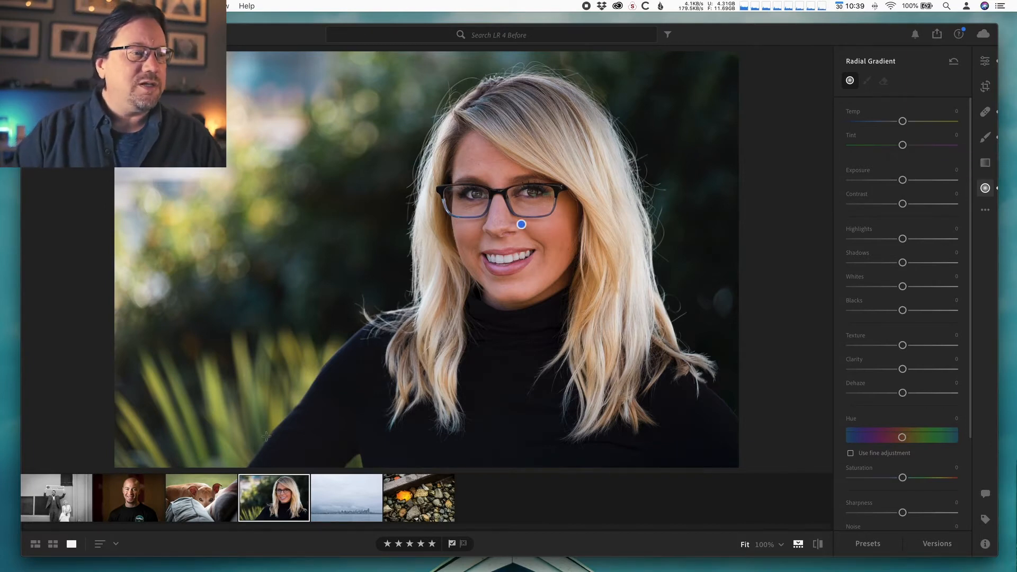
left_click(521, 223)
key("Delete")
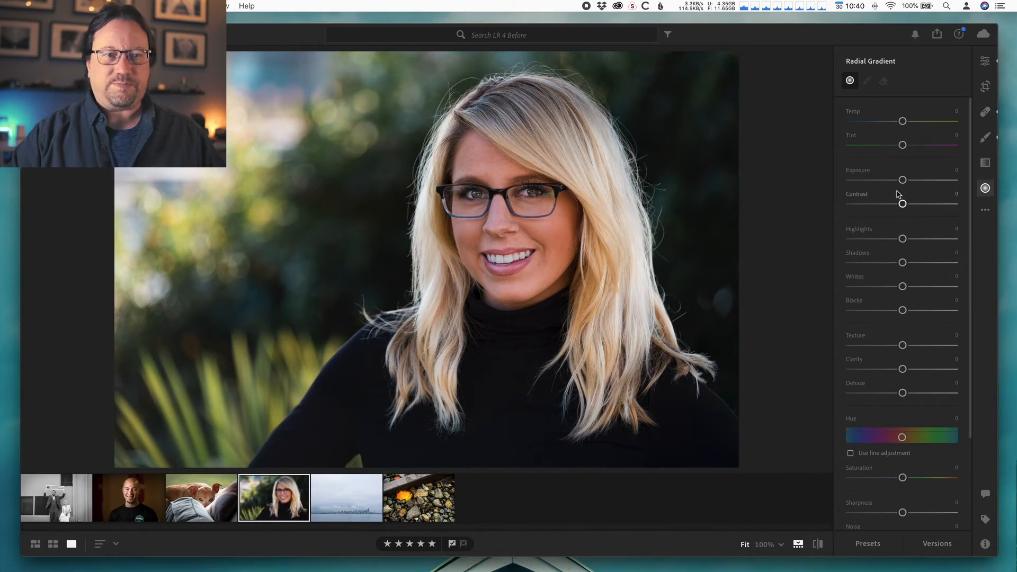
Draw a radial gradient with Exposure -0.96 around the woman's face and invert it to darken the surroundings.
left_click_drag(902, 180, 890, 180)
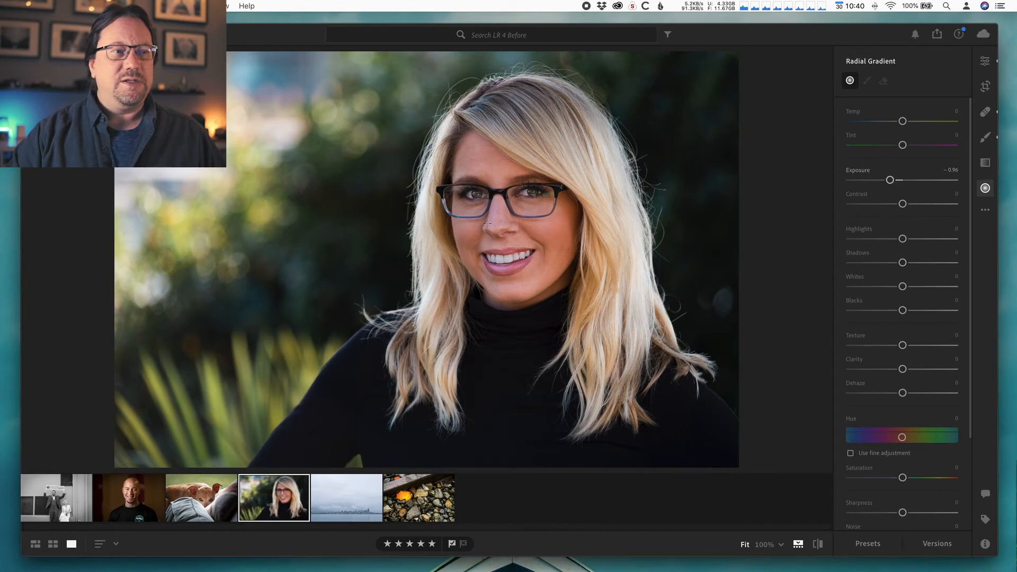
left_click_drag(507, 231, 420, 110)
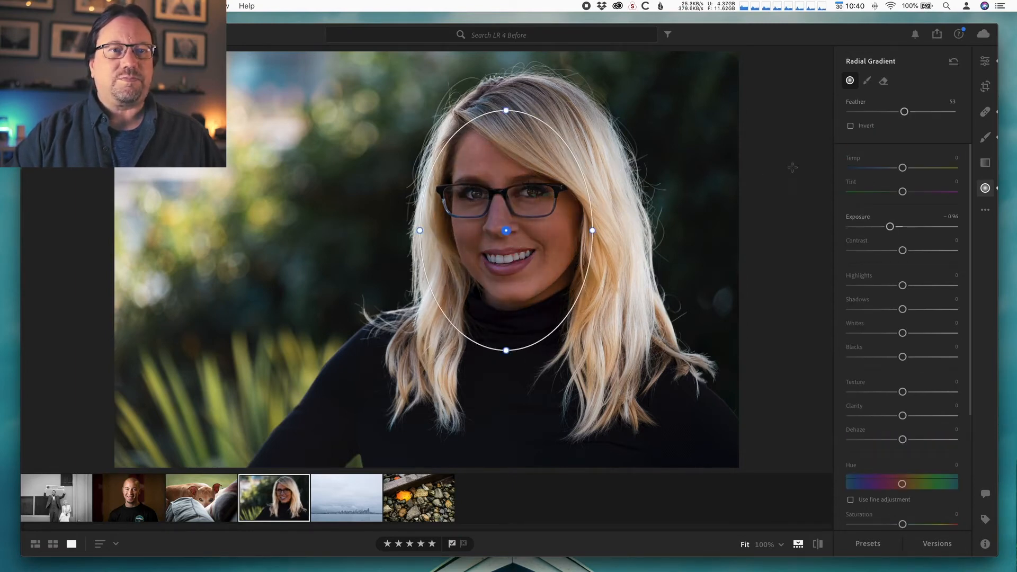
left_click_drag(509, 226, 516, 207)
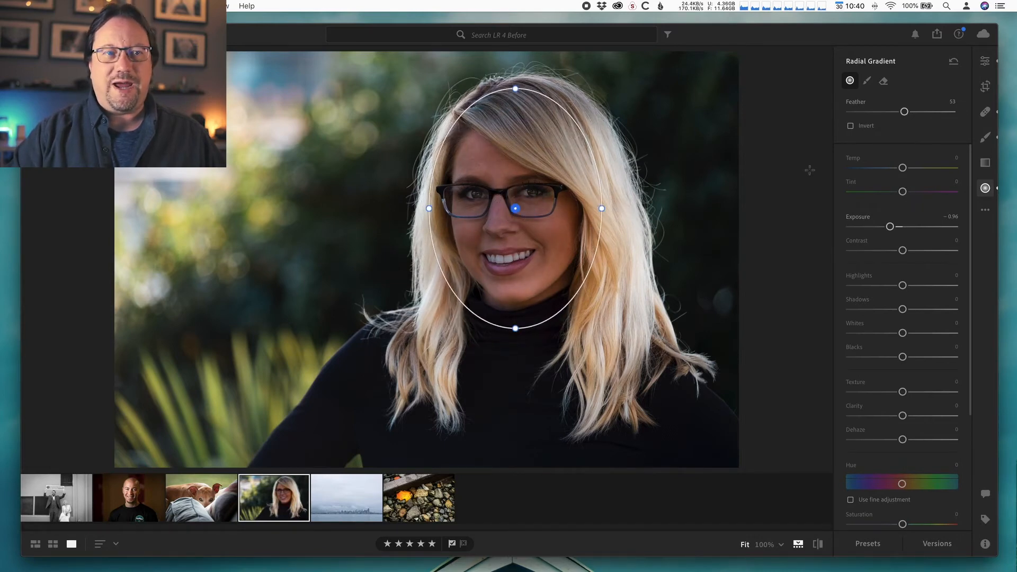
left_click(851, 126)
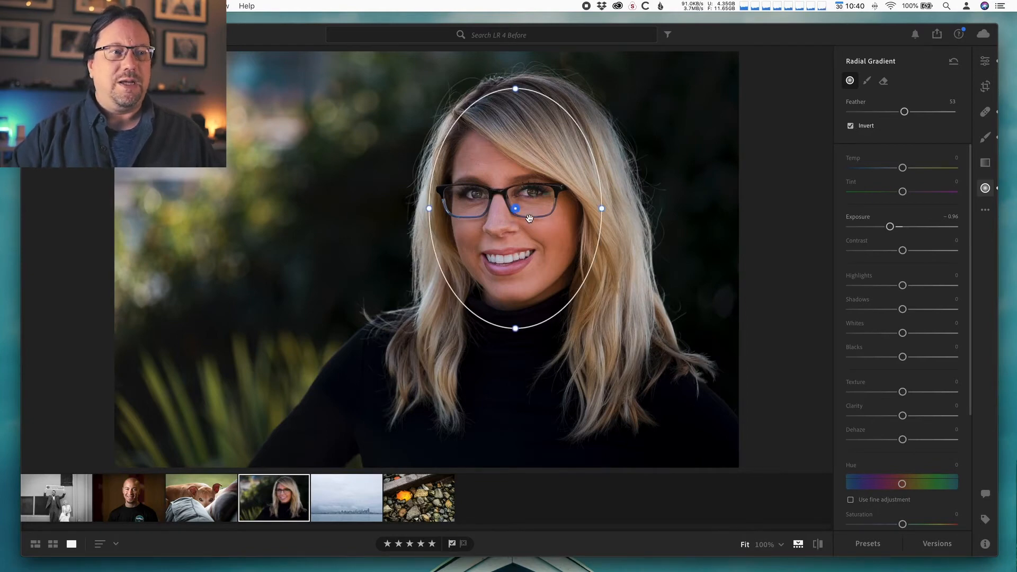
Shift the woman's inverted radial gradient slightly upward and rotate its ellipse a little to follow her face.
mouse_move(515, 209)
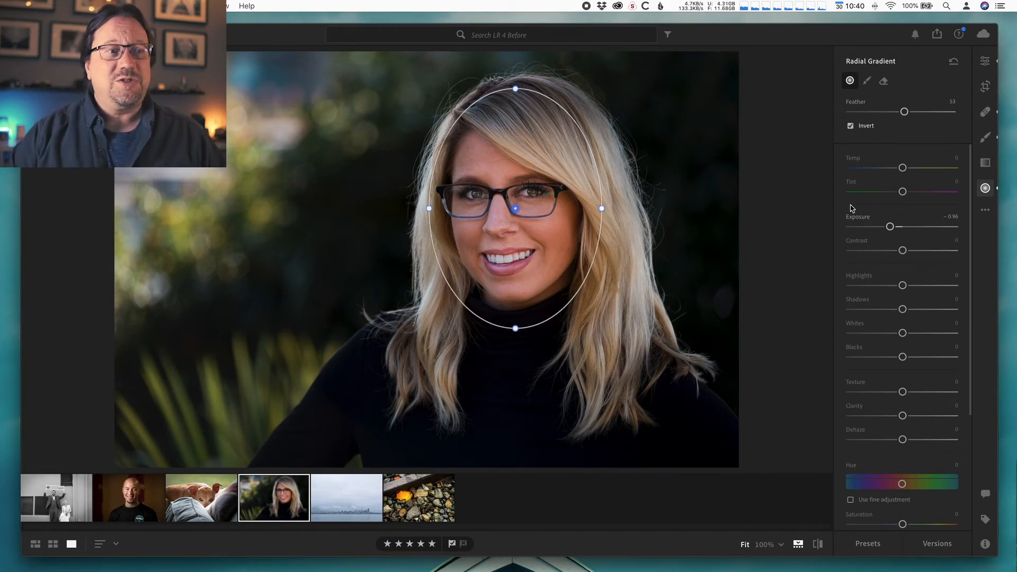
left_click_drag(516, 215, 515, 209)
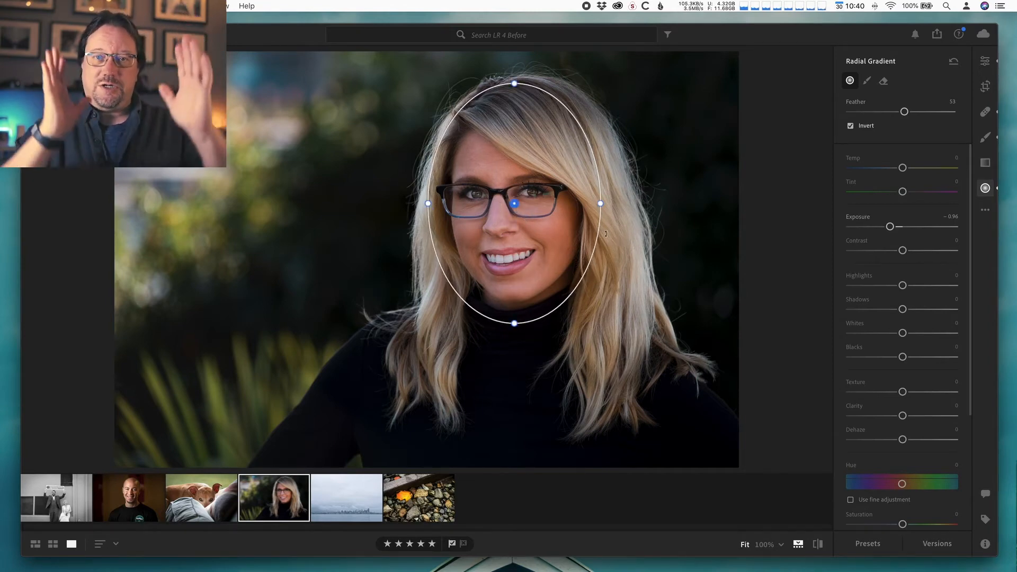
left_click_drag(606, 233, 630, 235)
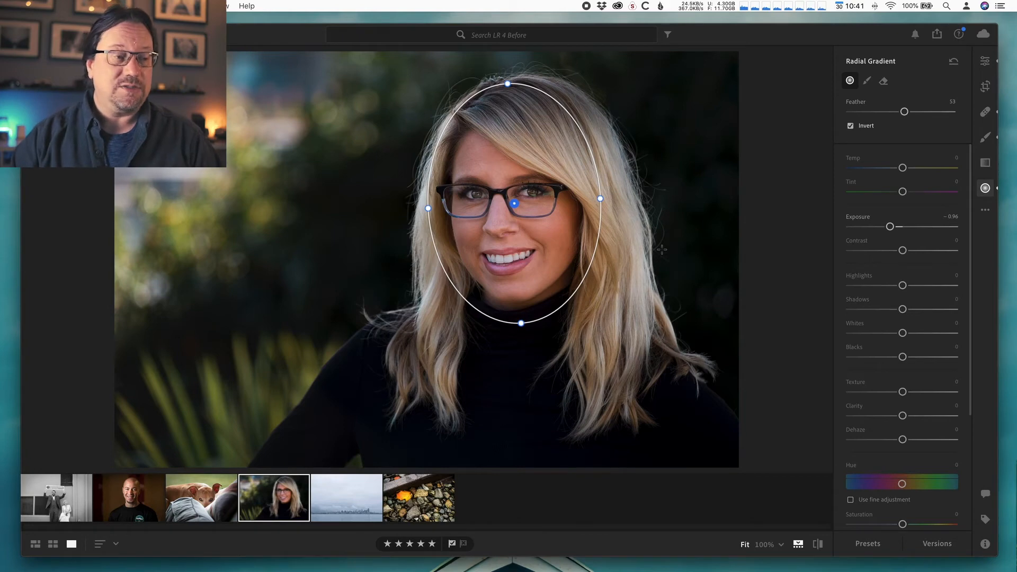
Open the city skyline photo and set its Contrast to +46 and Blacks to -26 in the edit controls.
left_click(368, 497)
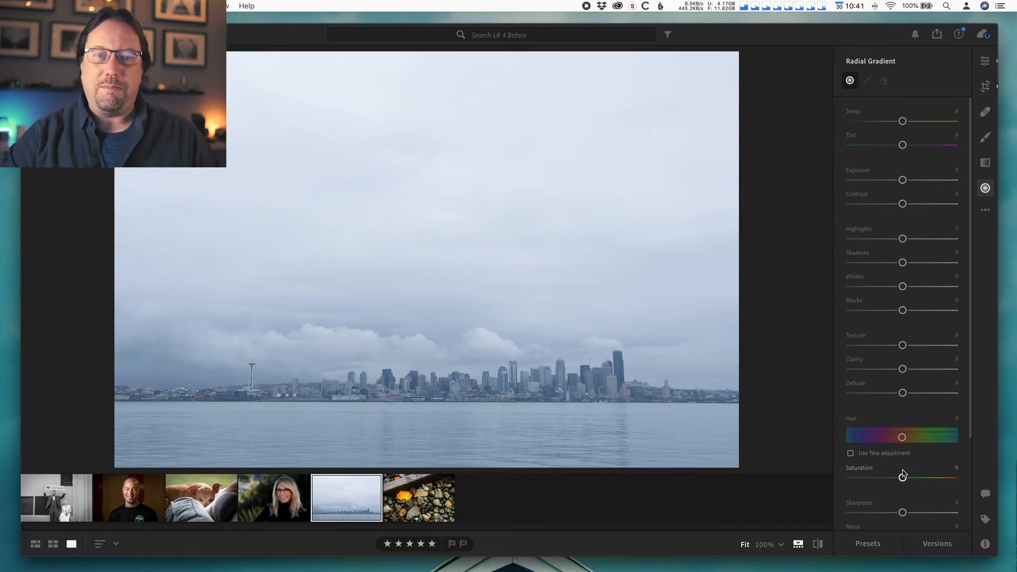
left_click(986, 62)
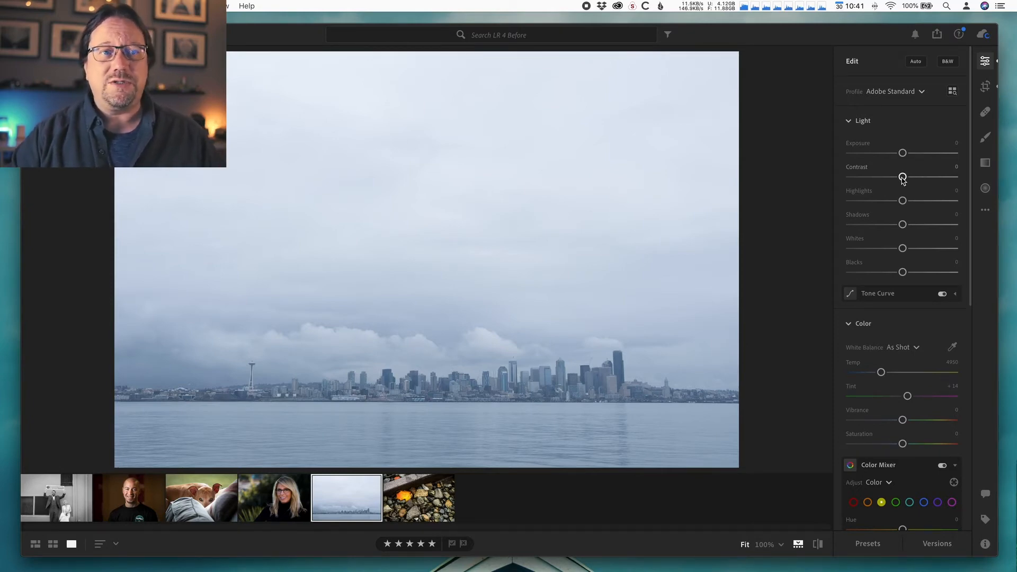
left_click_drag(901, 177, 902, 178)
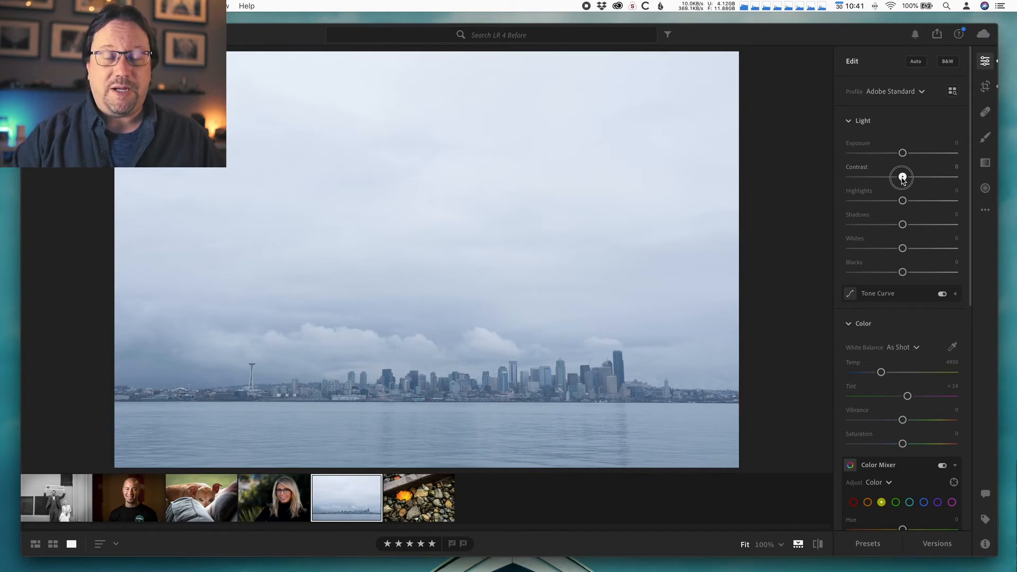
left_click_drag(903, 179, 927, 185)
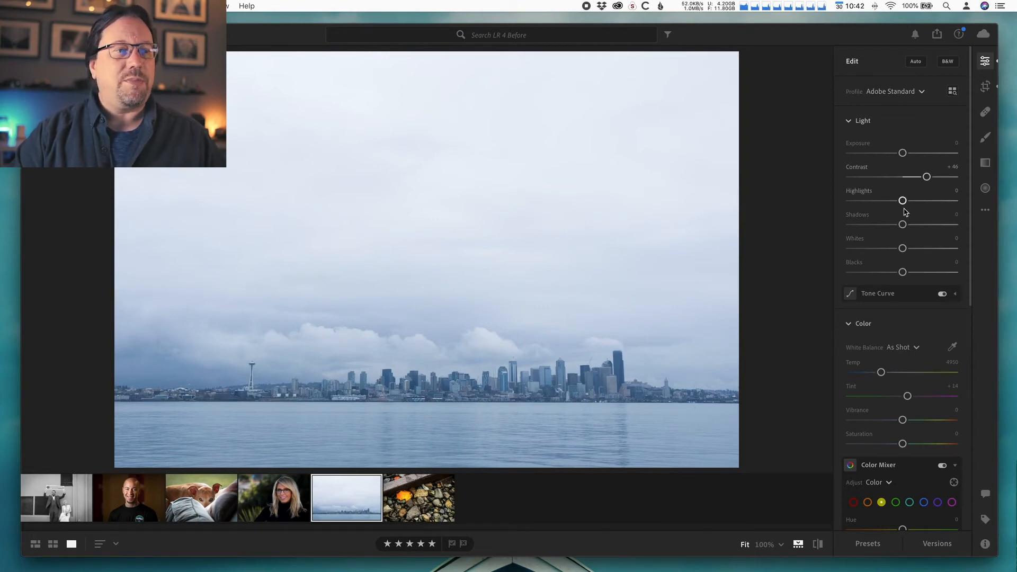
left_click_drag(903, 273, 889, 273)
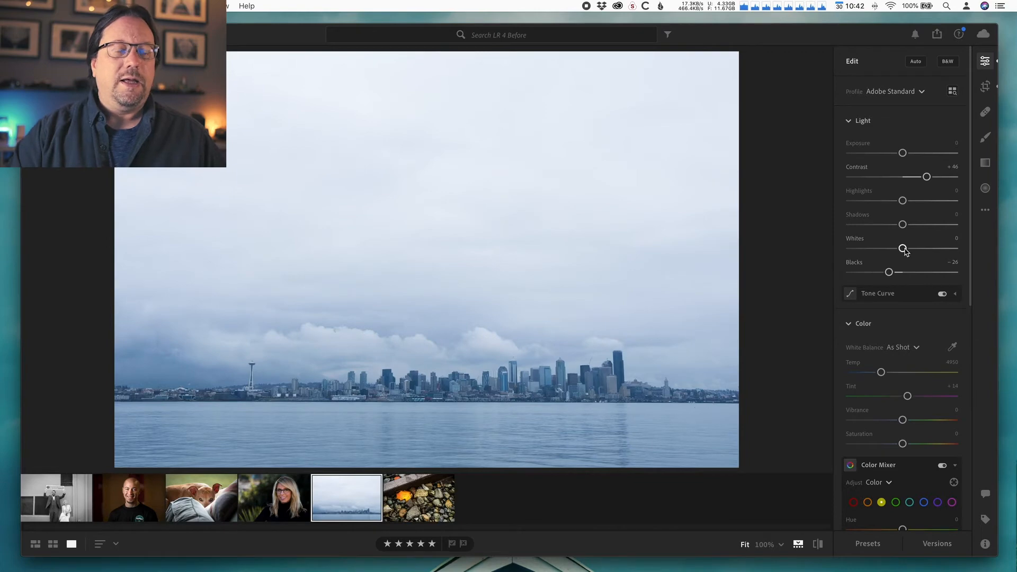
Set the skyline photo's white balance to Temp 5091 and Tint -1, and its Vibrance to +32.
scroll(934, 371, "down", 1)
scroll(934, 371, "down", 2)
left_click_drag(880, 332, 904, 356)
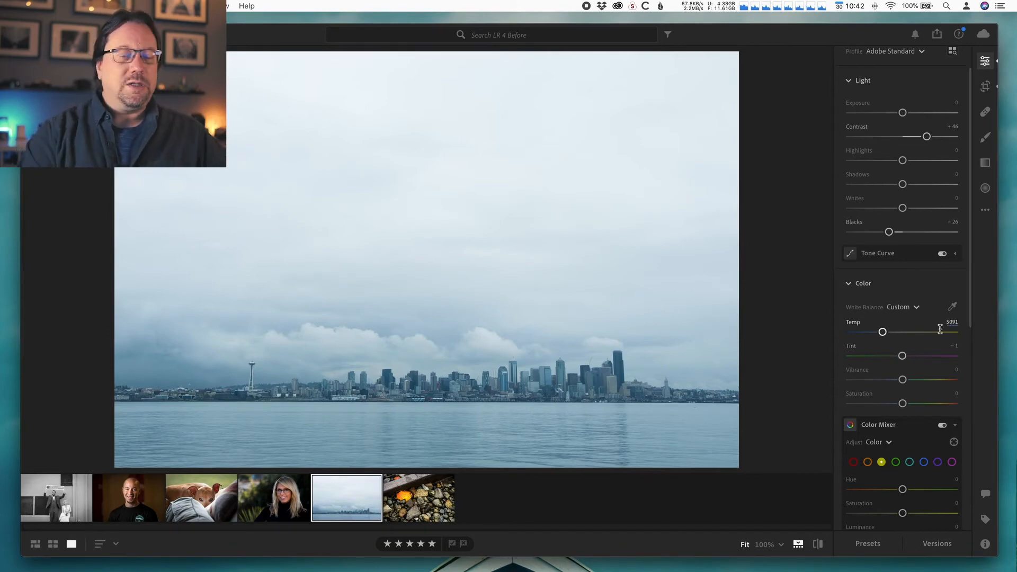
left_click_drag(903, 380, 920, 386)
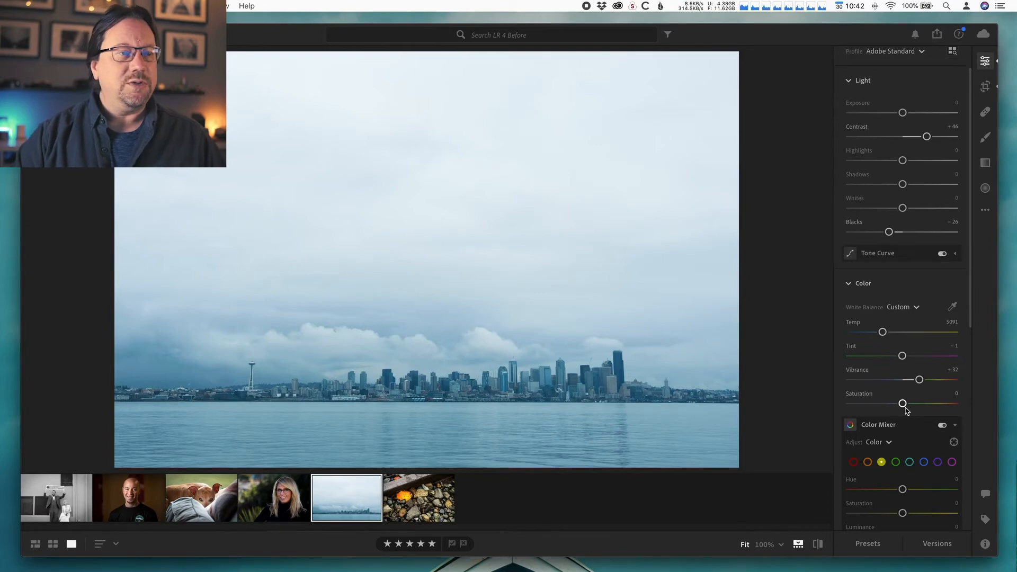
In the Color Mixer, set the blues' saturation to +13 after trying a hue shift of +7.
scroll(906, 408, "down", 4)
scroll(907, 413, "down", 2)
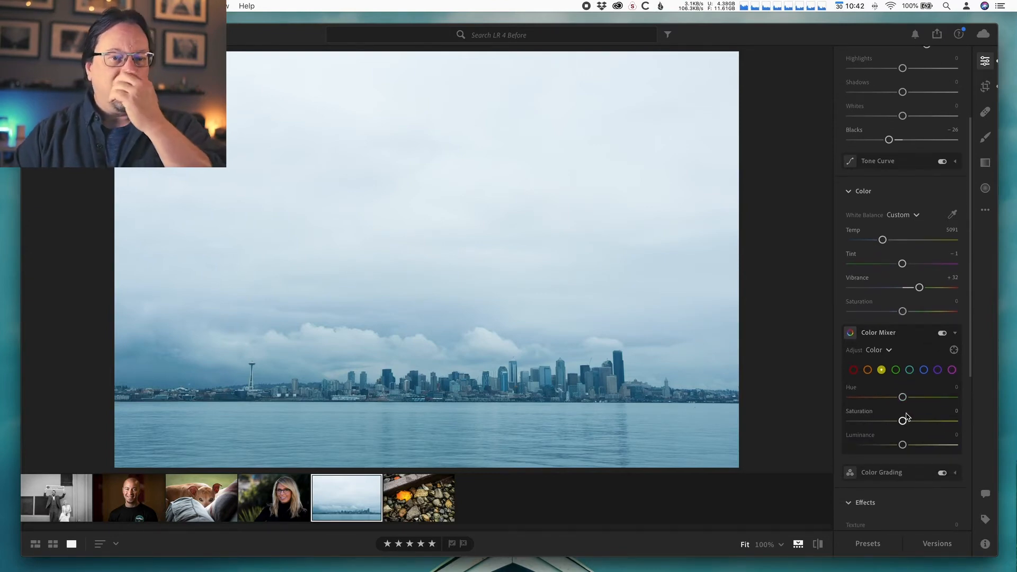
scroll(905, 418, "down", 2)
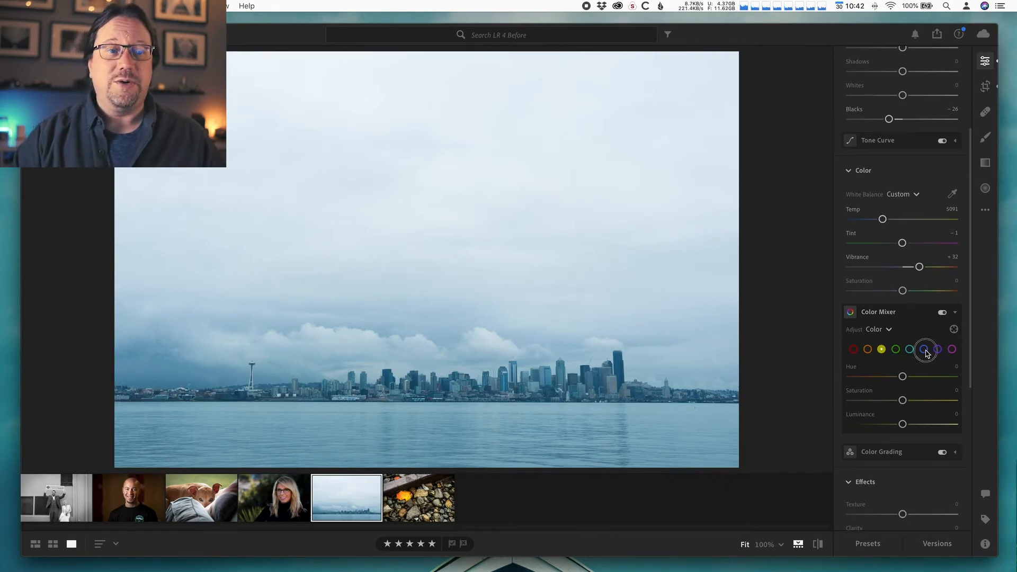
left_click(925, 351)
mouse_move(903, 377)
left_mouse_down()
mouse_move(921, 375)
mouse_move(878, 376)
mouse_move(920, 380)
mouse_move(908, 381)
left_mouse_up()
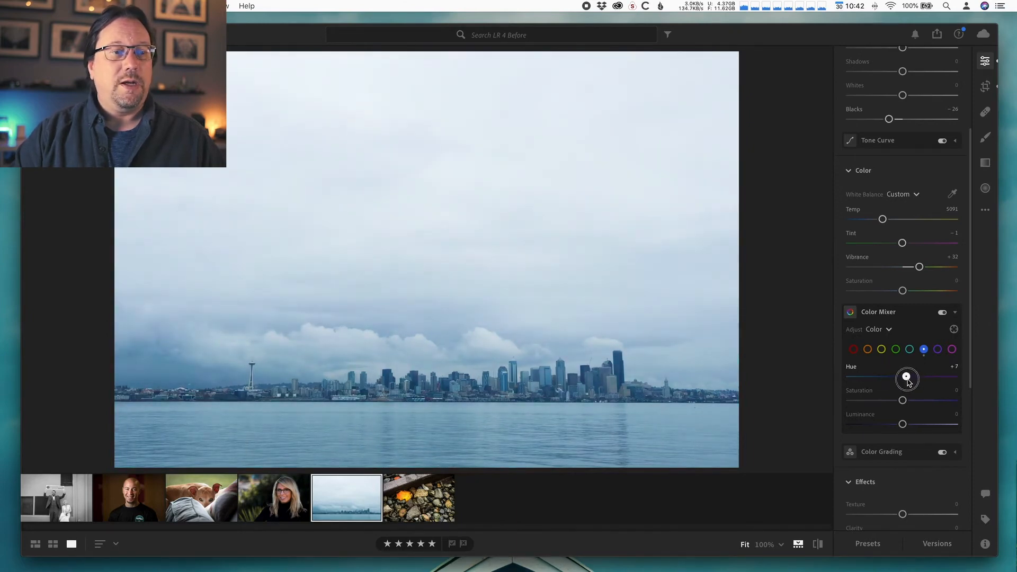
double_click(906, 377)
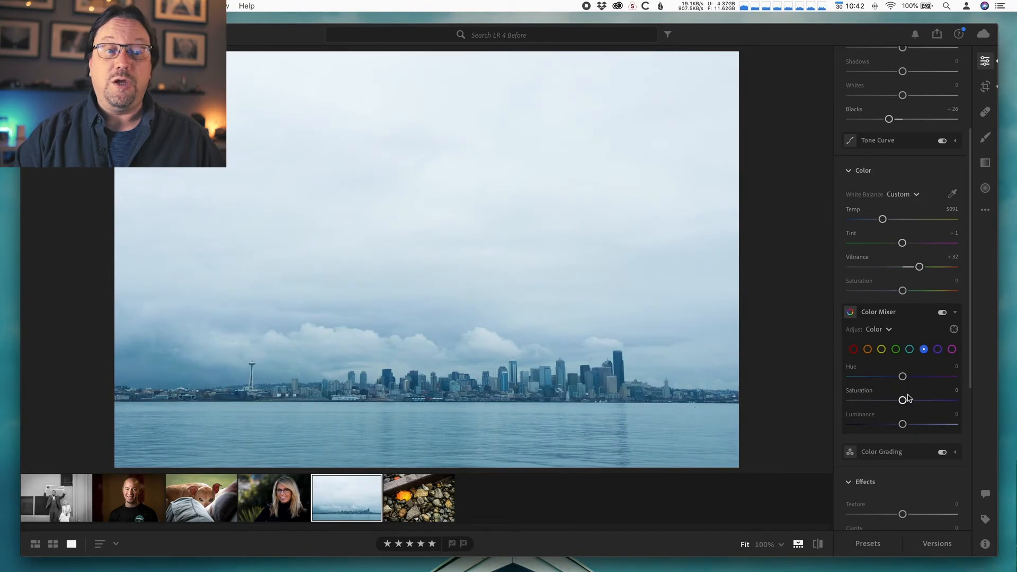
left_click_drag(903, 401, 903, 423)
scroll(927, 424, "down", 1)
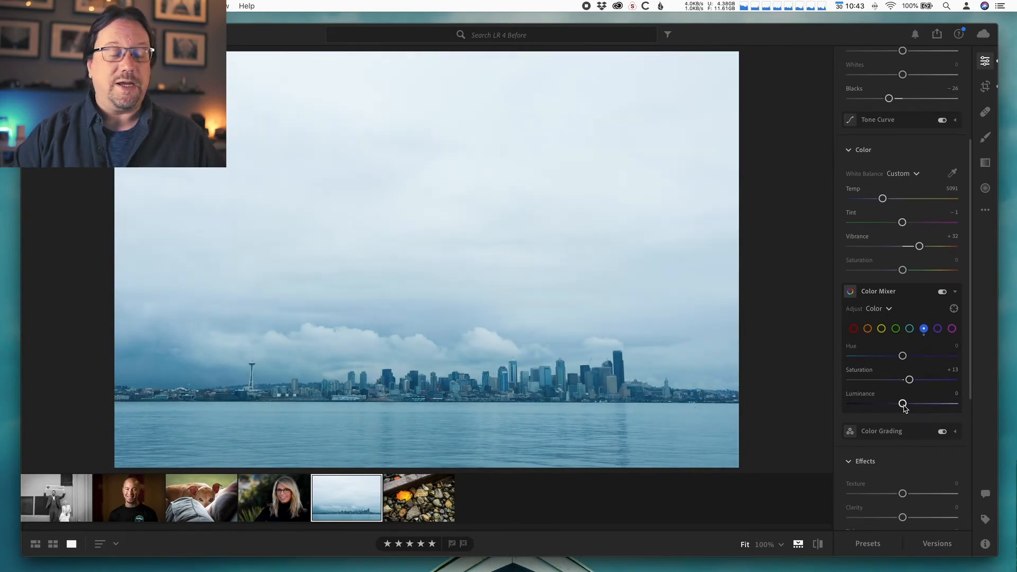
In the skyline photo's effects, set Texture to +47 and Clarity to +32.
scroll(909, 415, "down", 3)
scroll(909, 414, "down", 5)
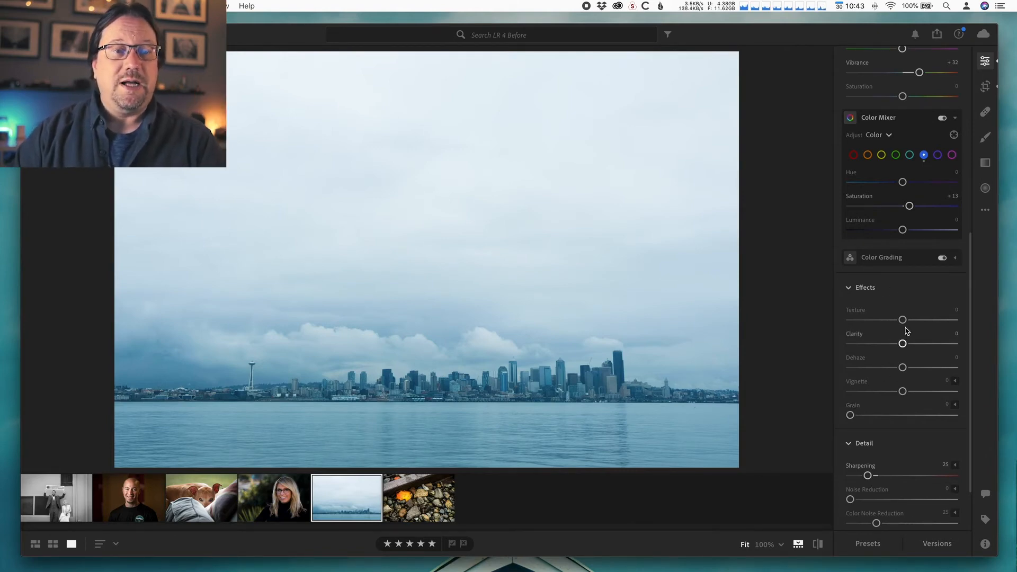
left_click_drag(902, 320, 929, 328)
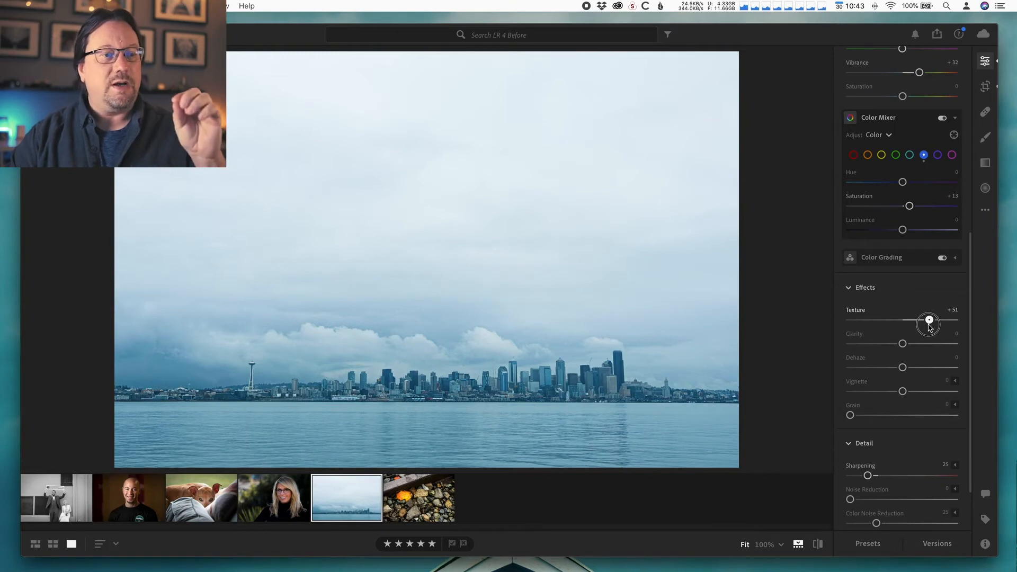
left_click_drag(930, 328, 928, 328)
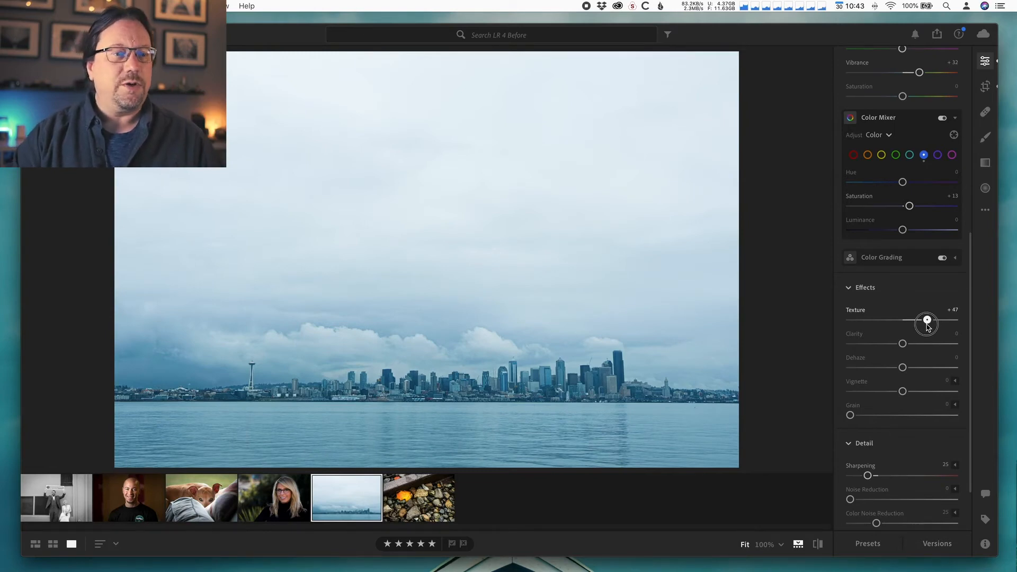
mouse_move(903, 344)
left_mouse_down()
mouse_move(949, 344)
mouse_move(920, 344)
left_mouse_up()
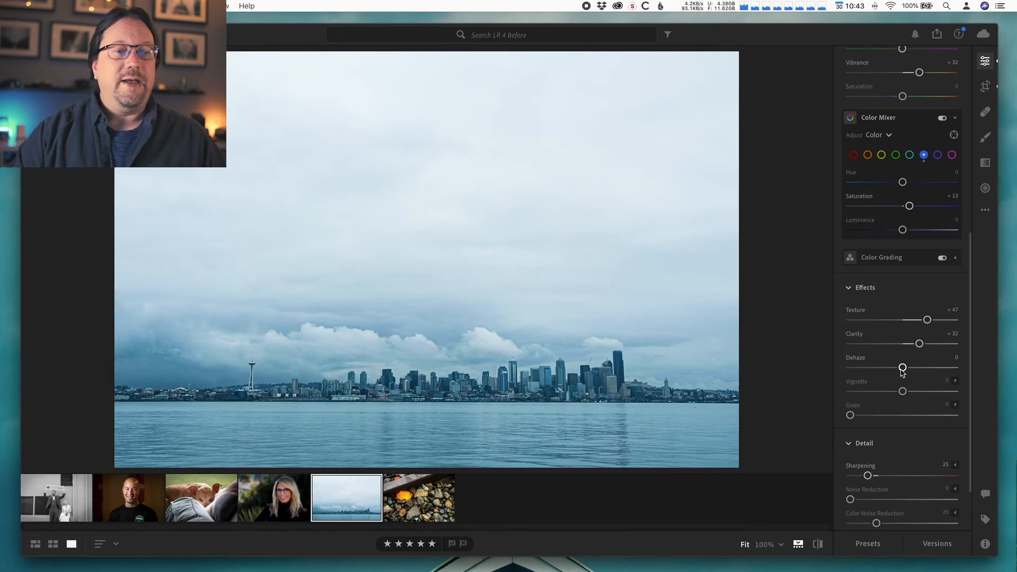
Set the skyline photo's Dehaze to +20, after trying stronger amounts up to +77, and its Vignette to -11.
left_click_drag(903, 369, 905, 369)
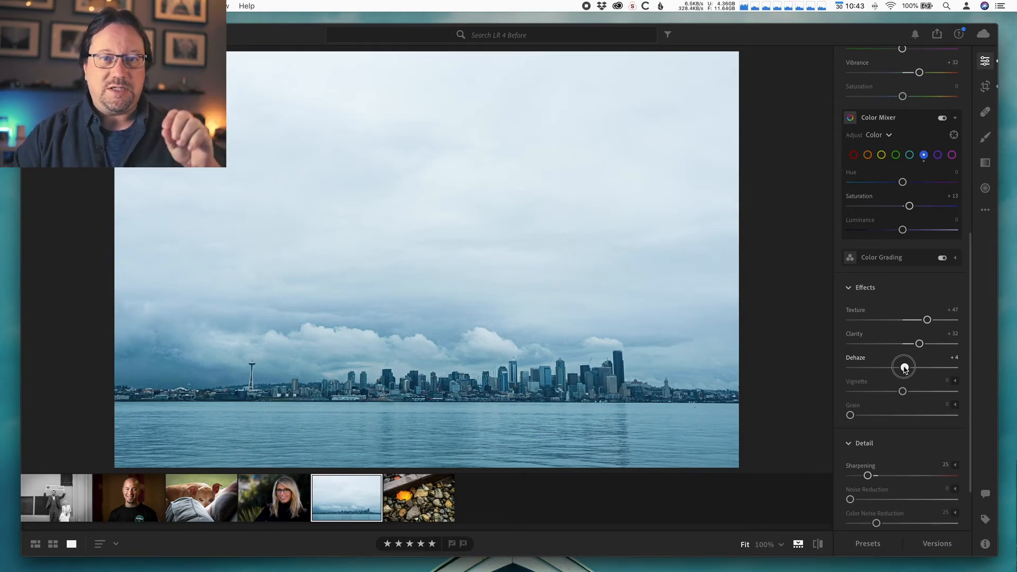
left_click_drag(905, 368, 943, 371)
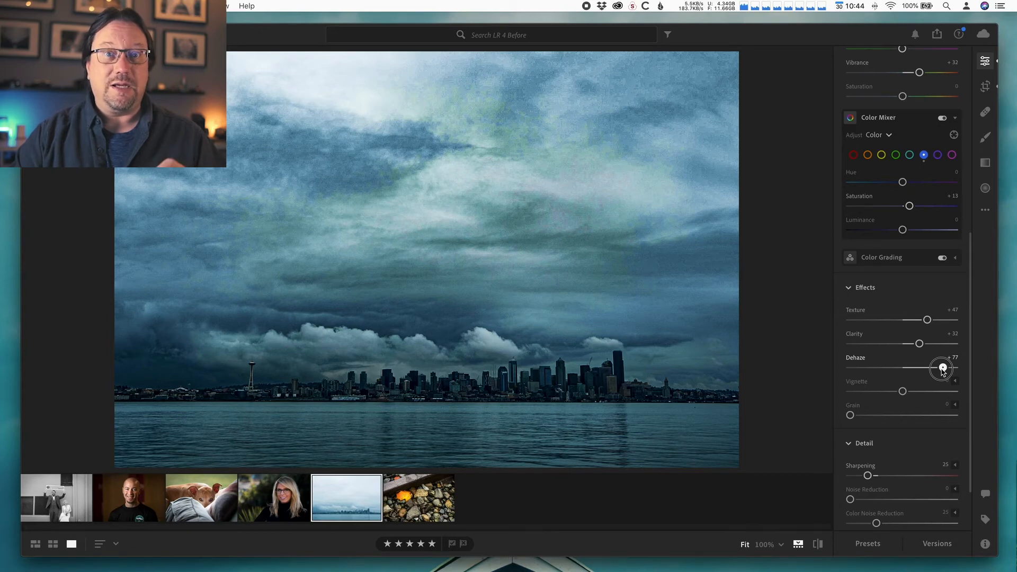
left_click_drag(943, 368, 927, 368)
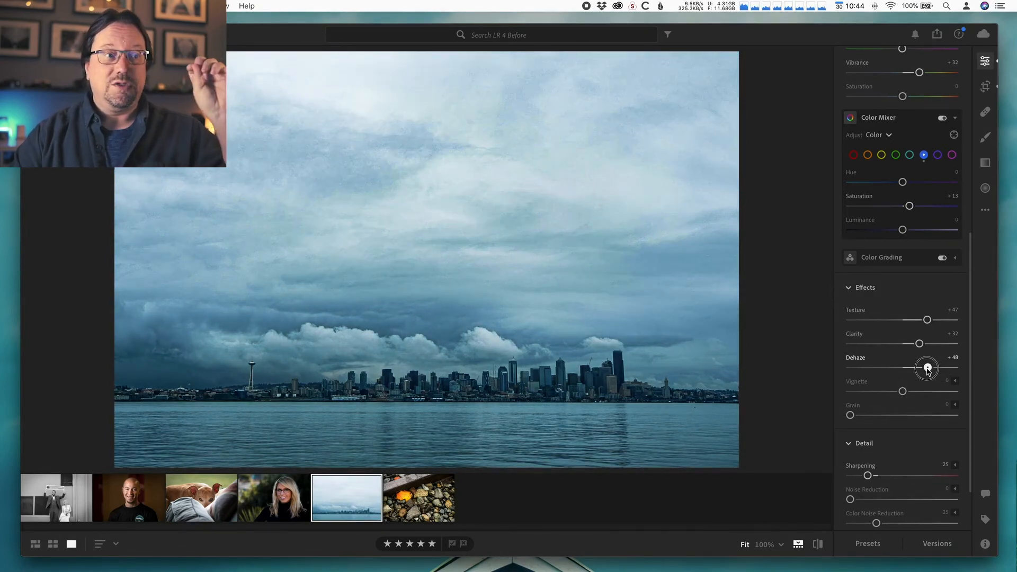
left_click_drag(928, 368, 895, 392)
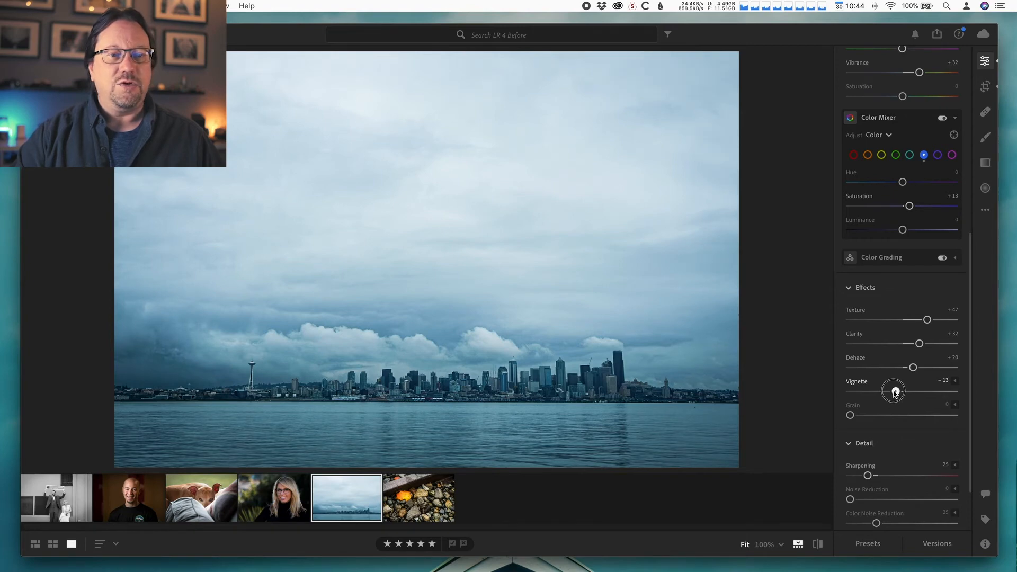
left_click_drag(896, 392, 896, 392)
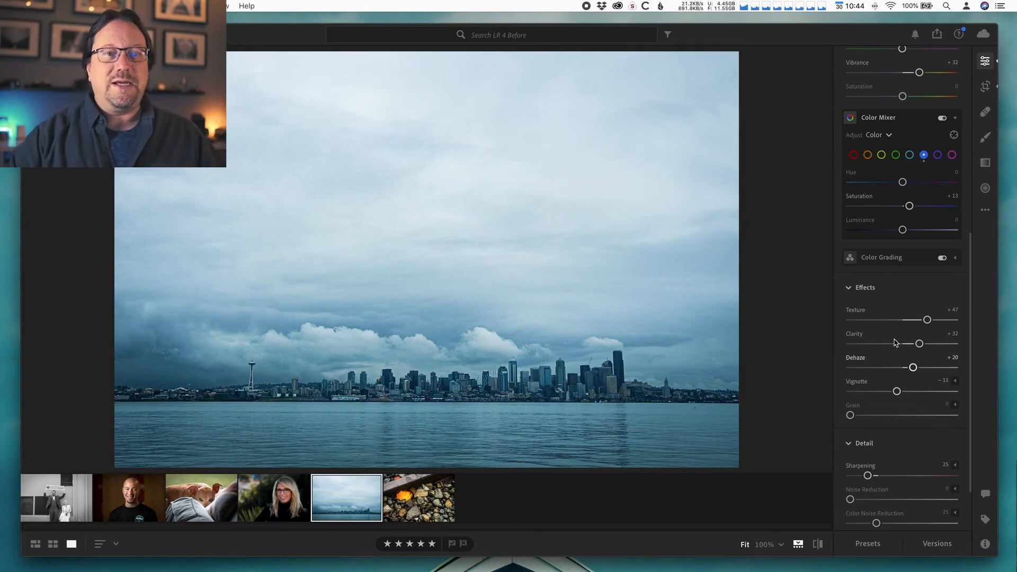
Draw a linear gradient with Exposure -1.00 and Contrast +21 from the upper sky down to just above the skyline.
mouse_move(892, 121)
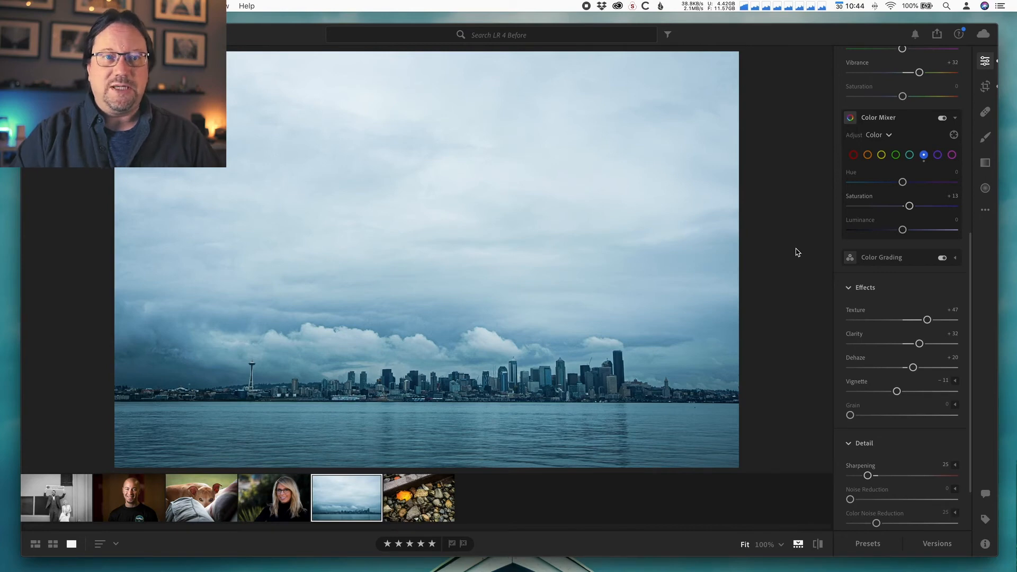
left_click(985, 163)
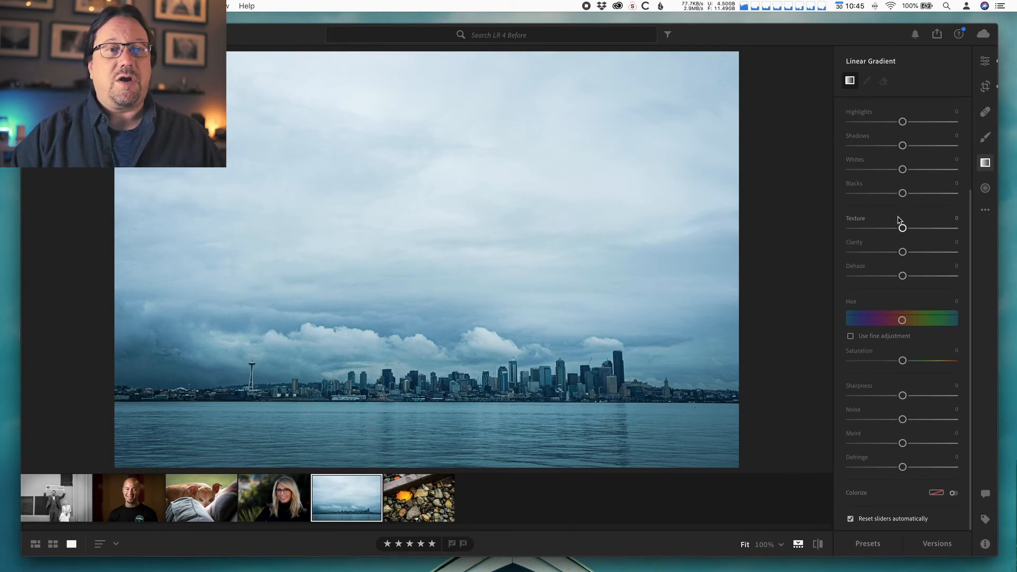
scroll(907, 182, "up", 3)
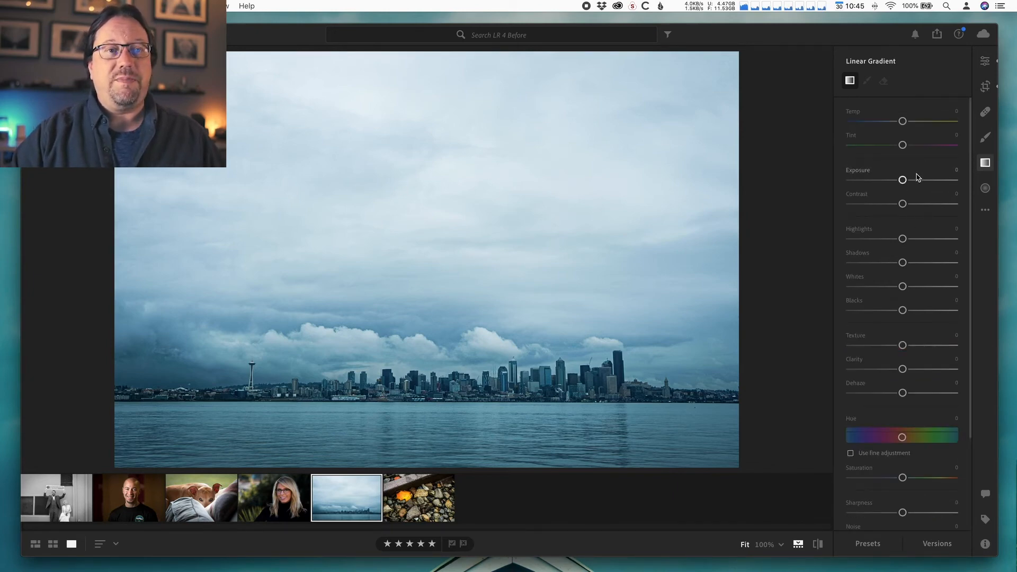
left_click_drag(904, 181, 890, 181)
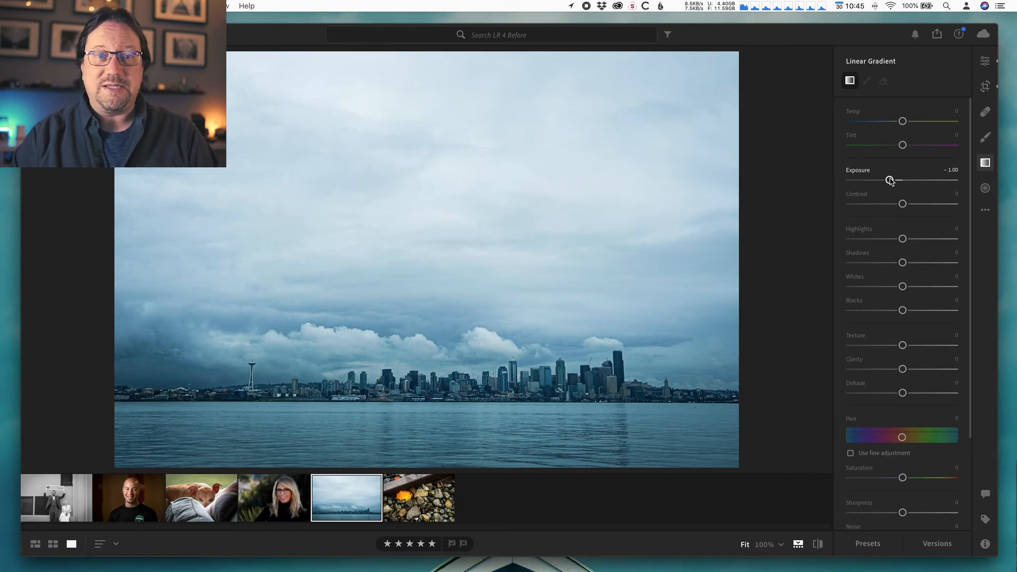
left_click_drag(903, 203, 913, 204)
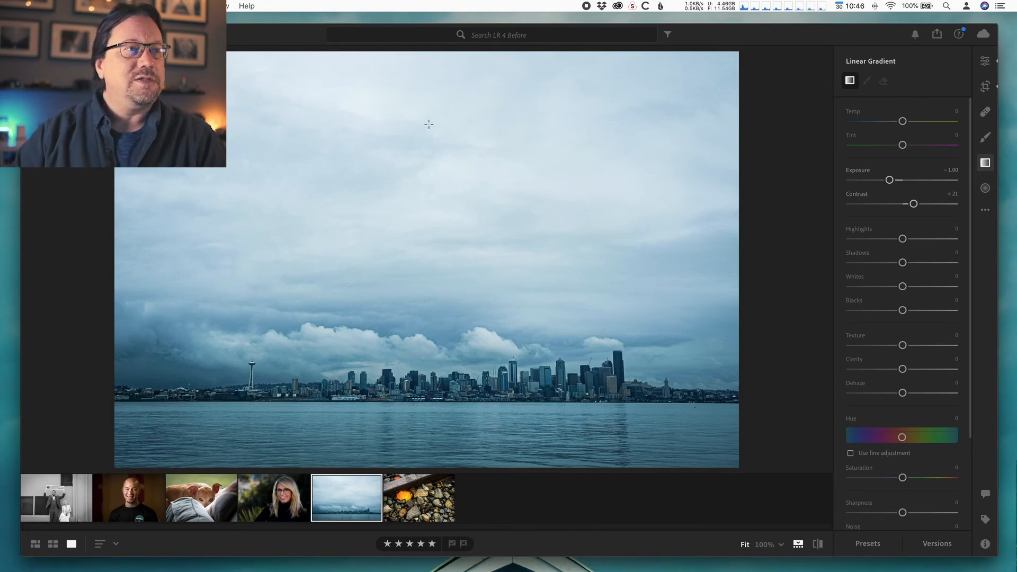
mouse_move(430, 124)
left_mouse_down()
mouse_move(435, 252)
mouse_move(427, 206)
mouse_move(430, 170)
mouse_move(463, 351)
mouse_move(453, 366)
mouse_move(439, 352)
mouse_move(435, 318)
left_mouse_up()
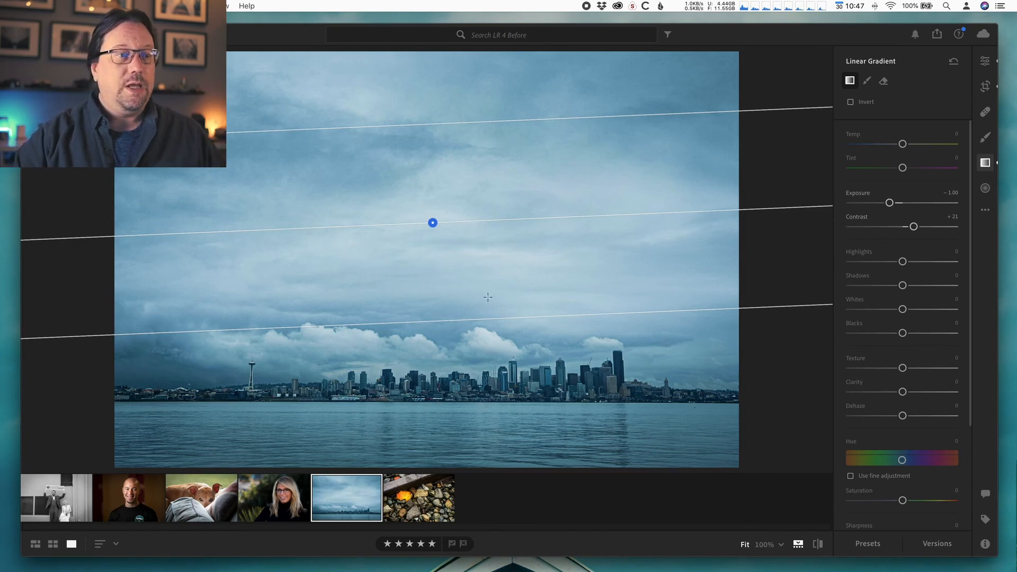
Rework the sky's linear gradient into a level, narrow transition centred just above the clouds behind the skyline.
left_click_drag(492, 320, 476, 194)
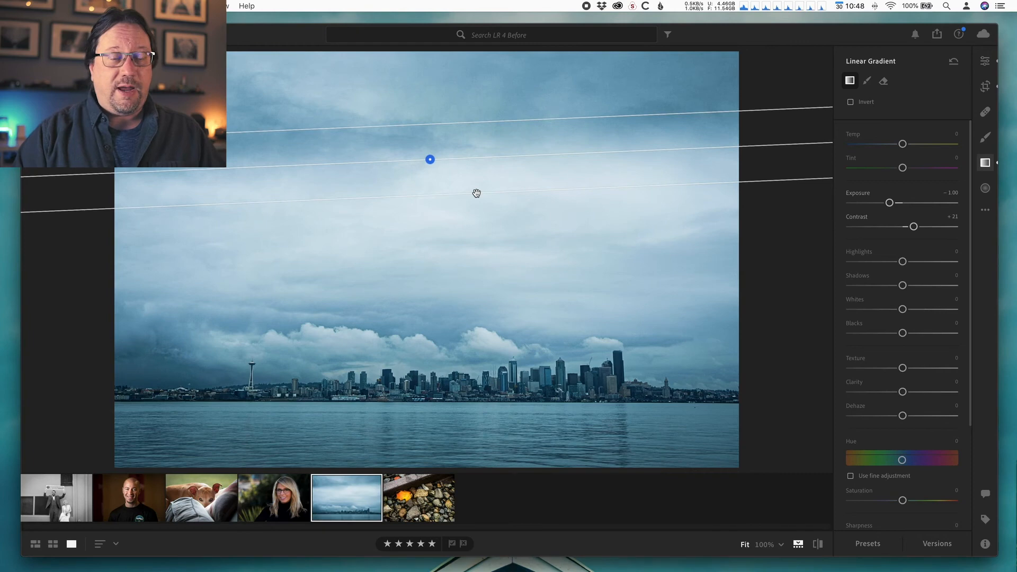
left_click_drag(476, 193, 475, 351)
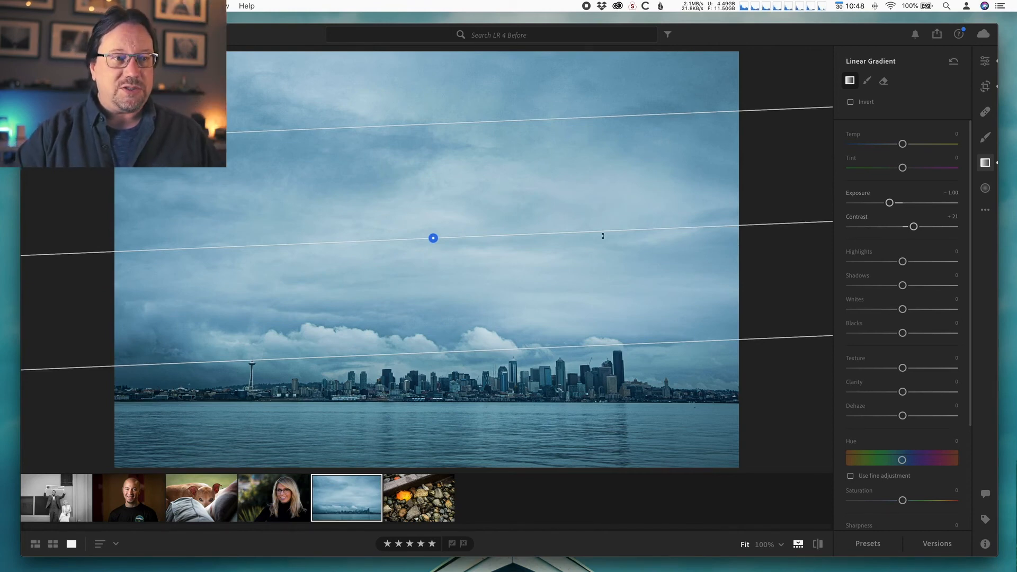
left_click_drag(603, 235, 721, 240)
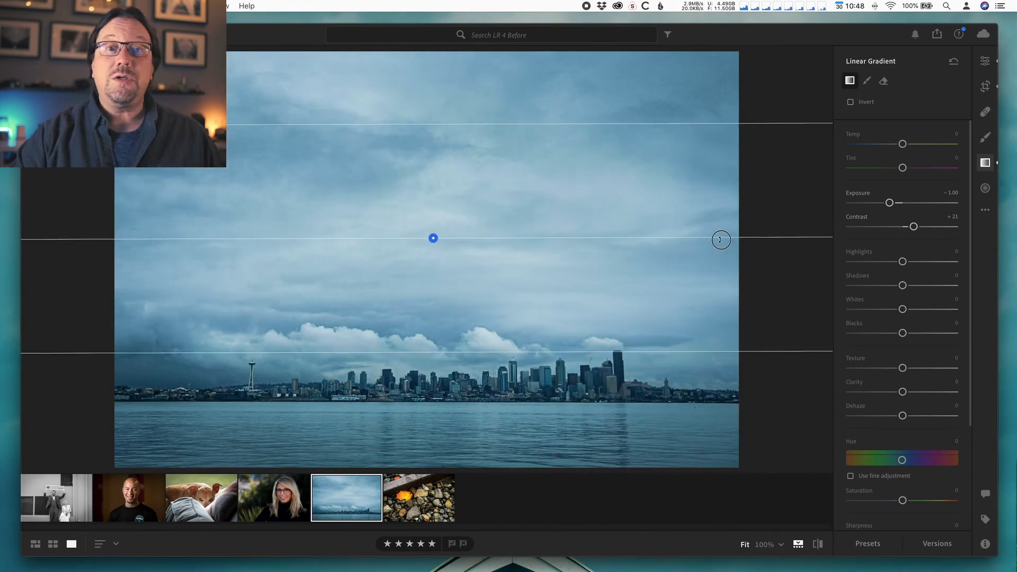
left_click_drag(554, 353, 564, 175)
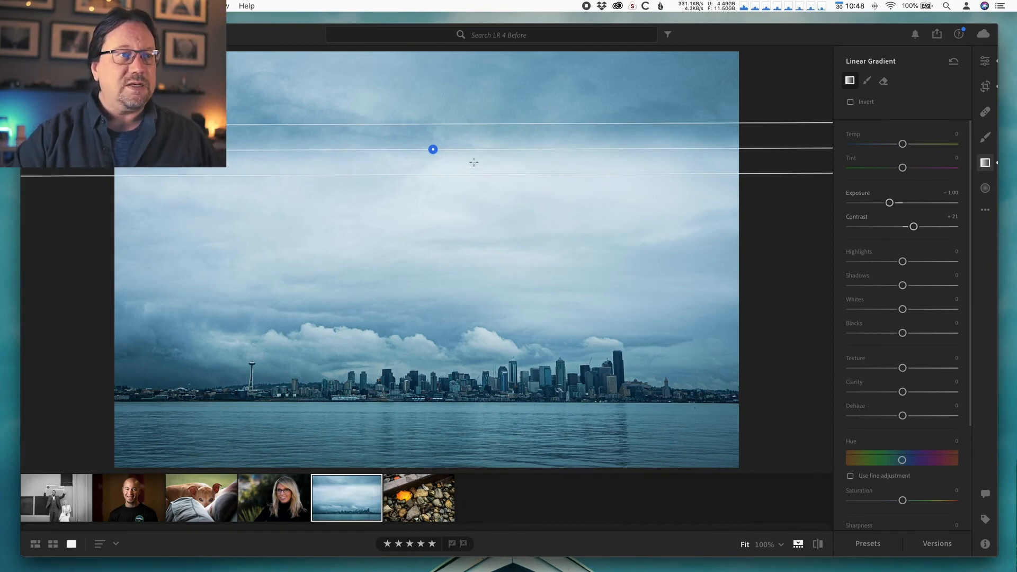
left_click_drag(431, 148, 445, 281)
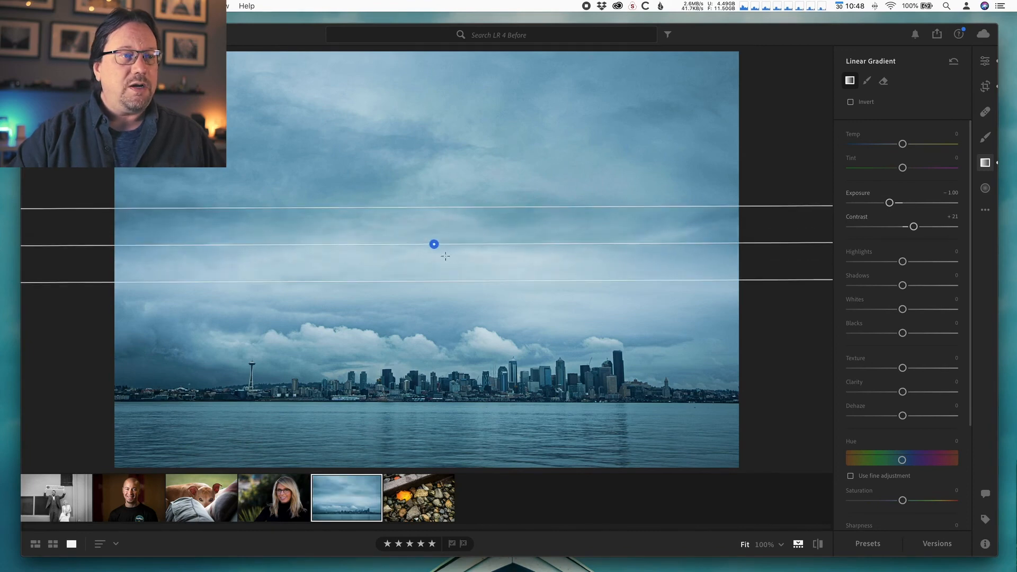
left_click_drag(435, 243, 434, 316)
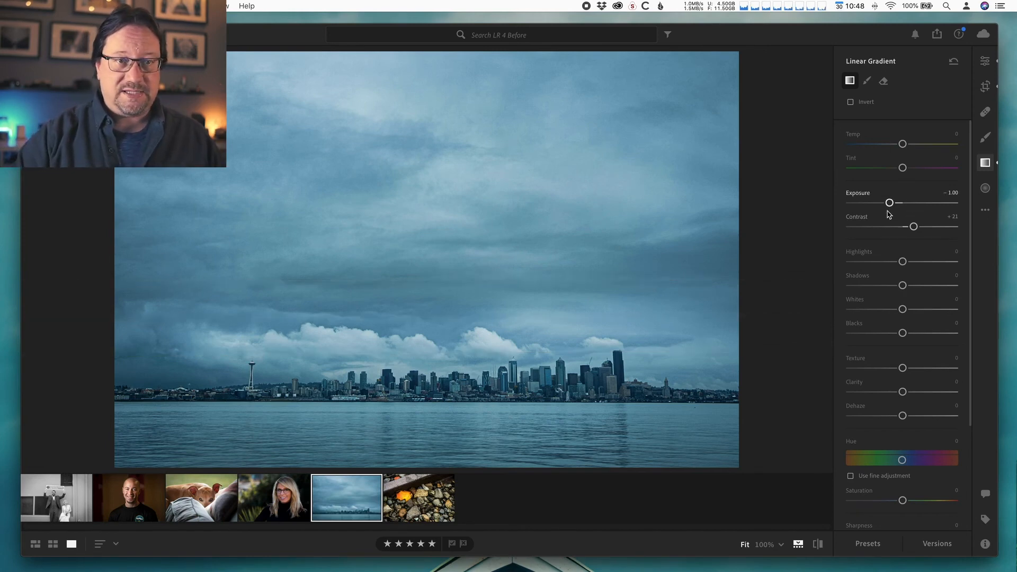
Set the sky gradient's Clarity to +23 and Texture to +12, leaving its Temp at 0.
mouse_move(903, 392)
left_mouse_down()
mouse_move(954, 395)
mouse_move(915, 395)
left_mouse_up()
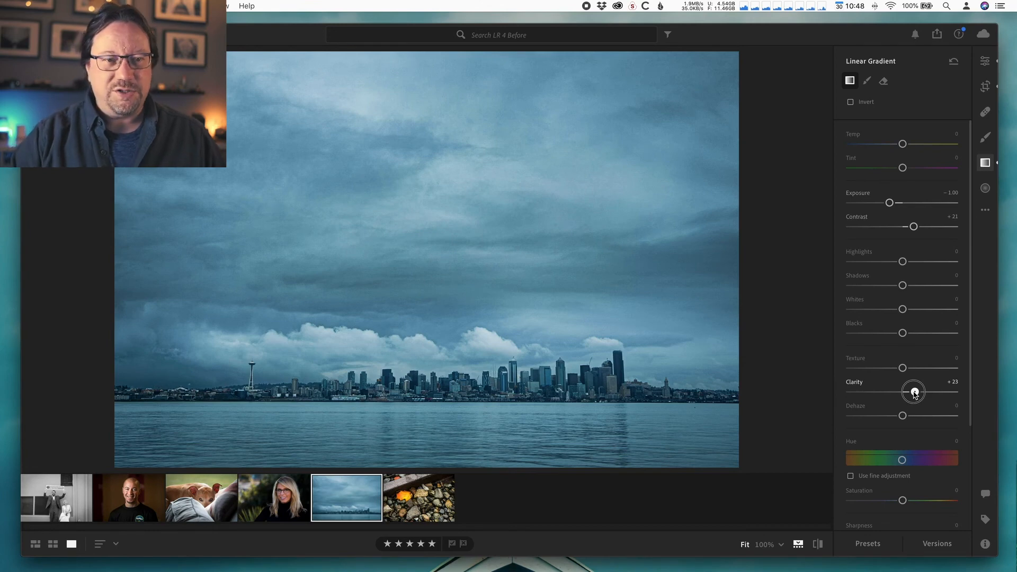
left_click_drag(903, 368, 909, 371)
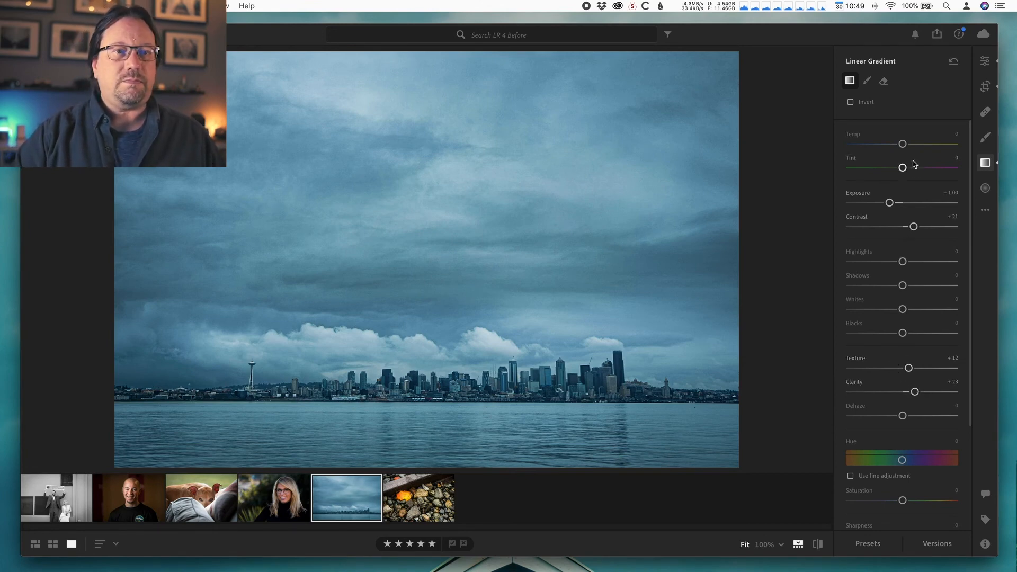
left_click_drag(902, 144, 903, 148)
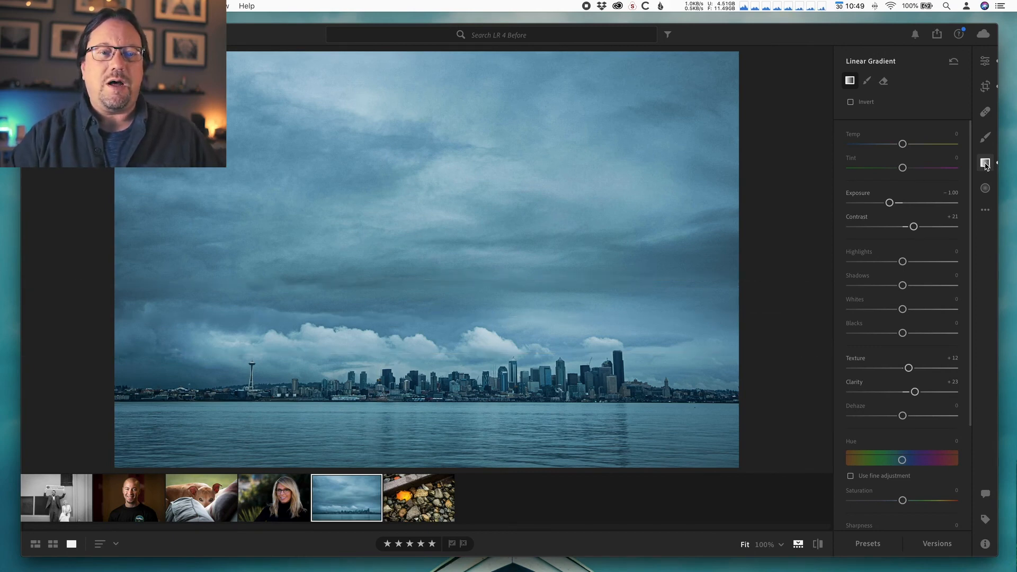
Return to the skyline photo's overall edit controls and set Shadows to +28.
left_click(989, 60)
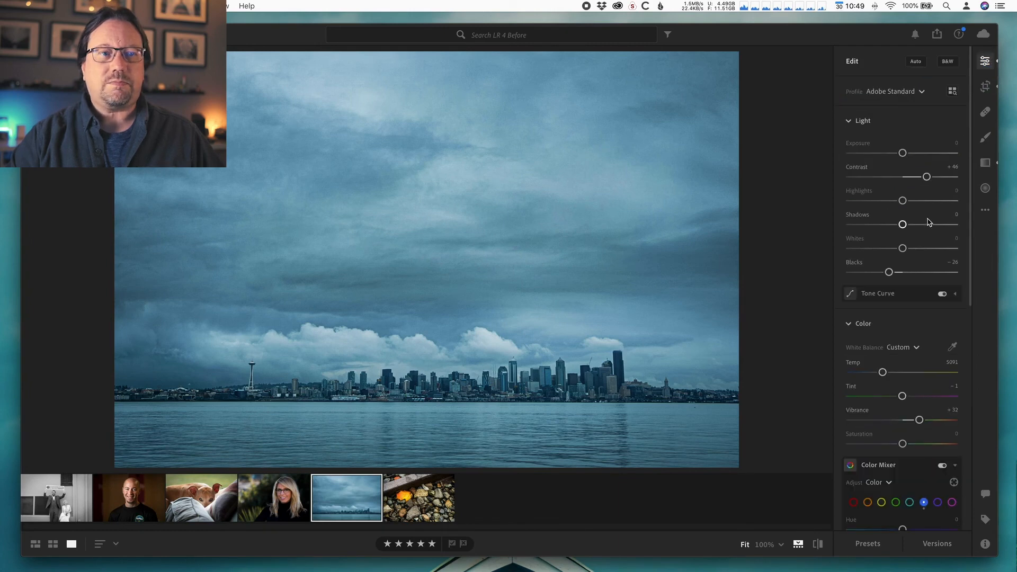
mouse_move(904, 227)
left_mouse_down()
mouse_move(934, 227)
mouse_move(918, 226)
left_mouse_up()
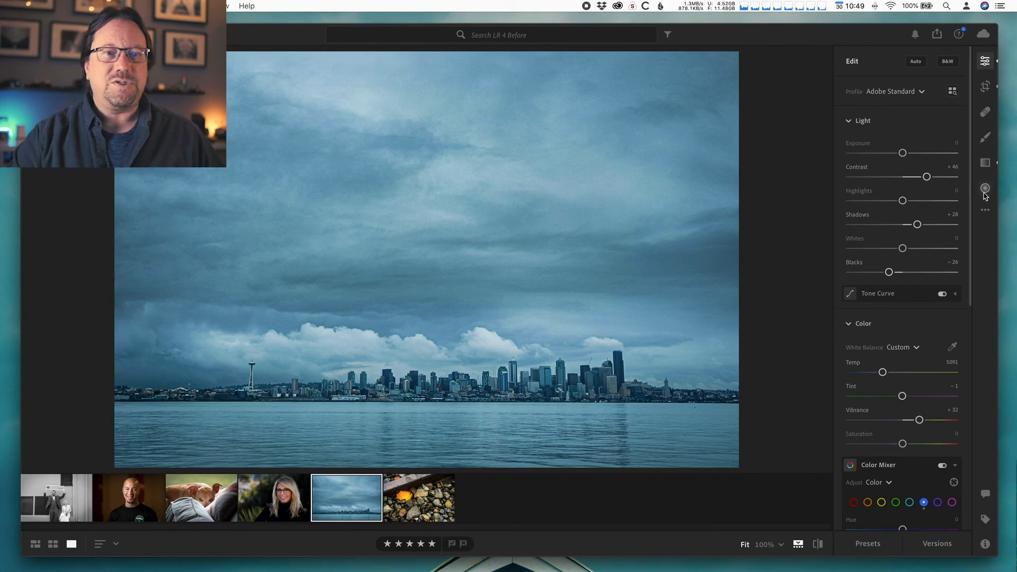
Reselect the sky's linear gradient to view its mask overlay, and compare the edited skyline photo with its original.
left_click(985, 163)
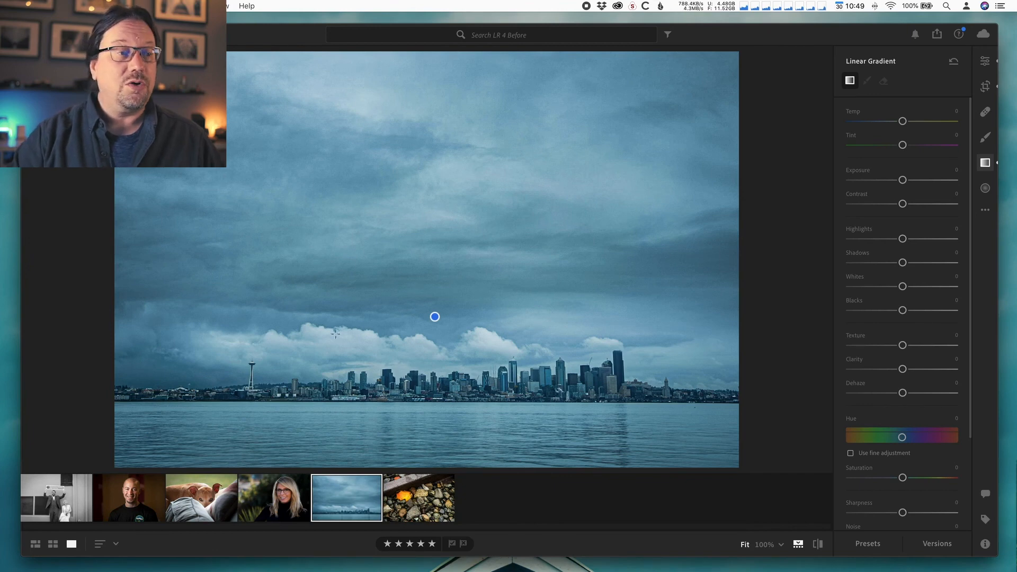
left_click(435, 316)
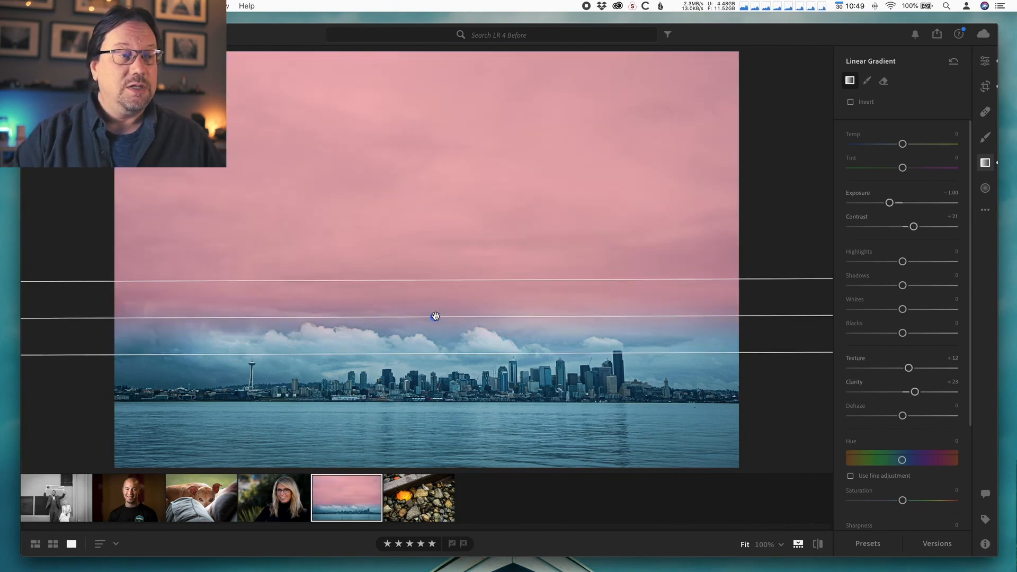
mouse_move(434, 317)
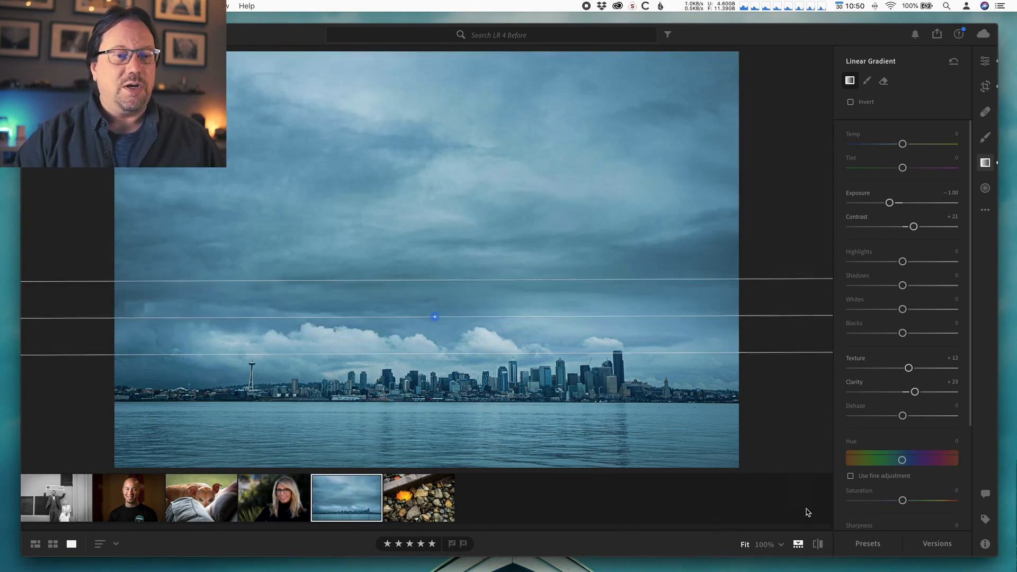
left_click(818, 544)
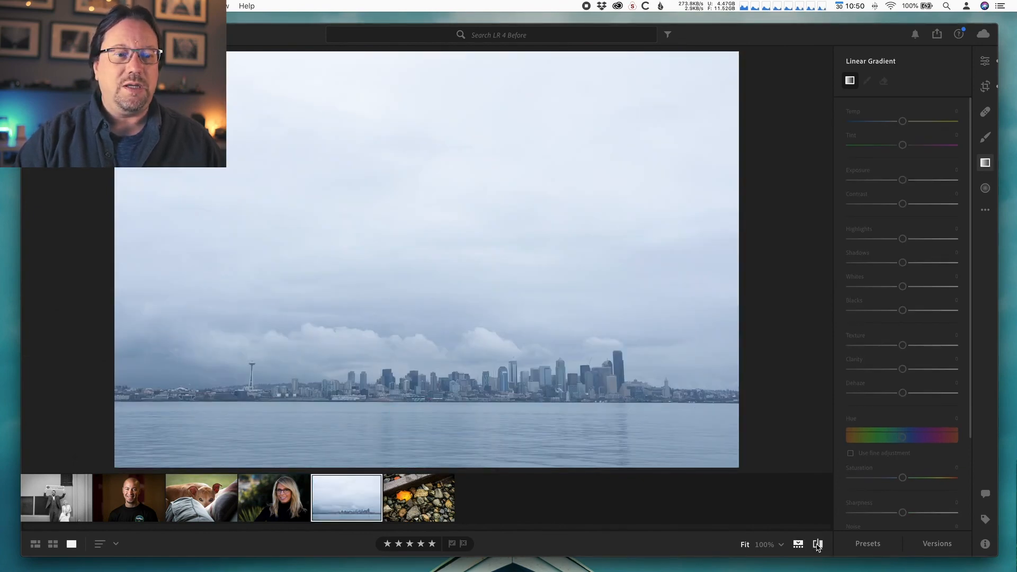
left_click(818, 546)
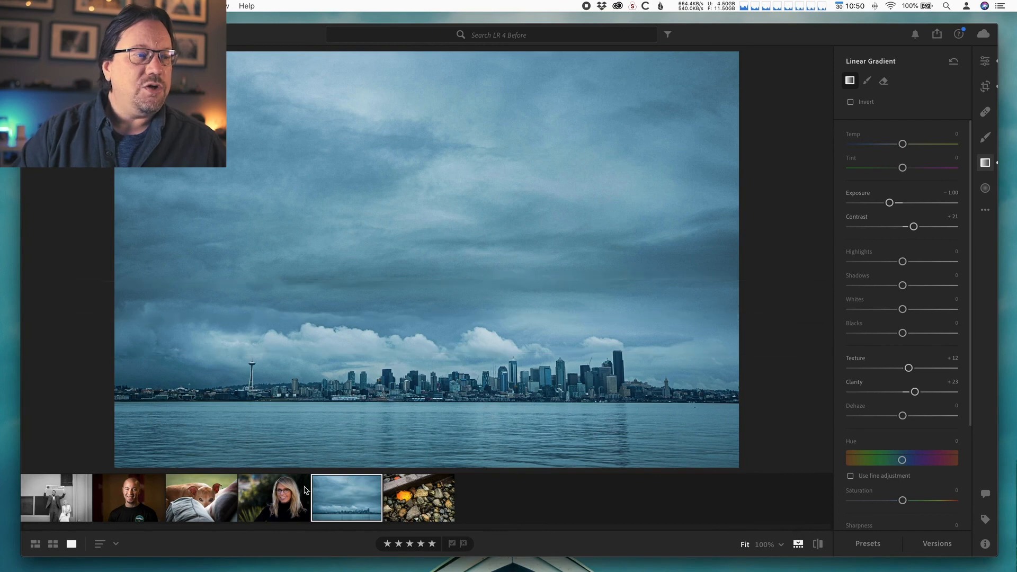
Open the woman's portrait and preset a linear gradient to Exposure -0.84, Highlights -19, Shadows -13, Whites -19 and Blacks -8.
left_click(277, 500)
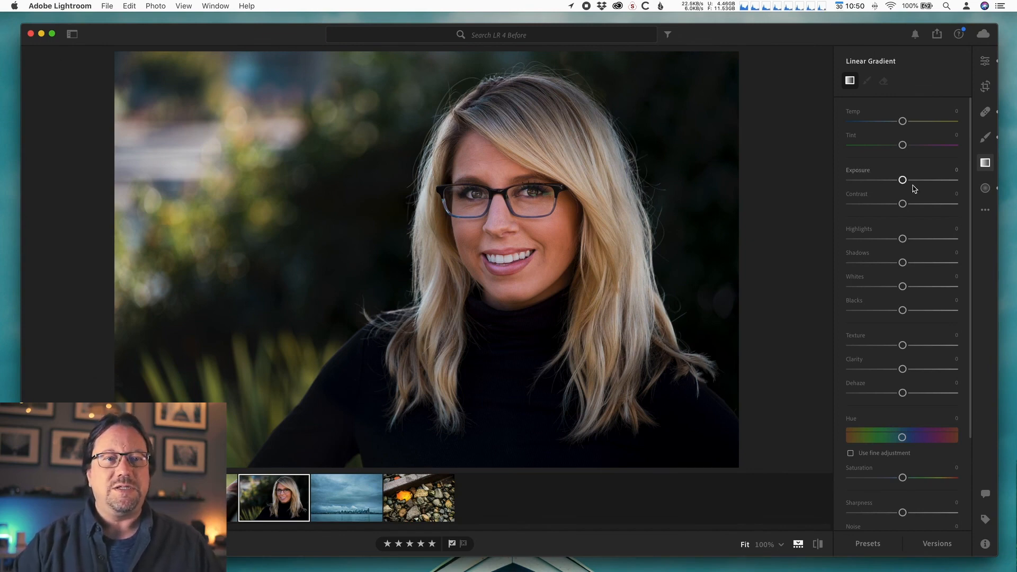
left_click_drag(905, 183, 896, 182)
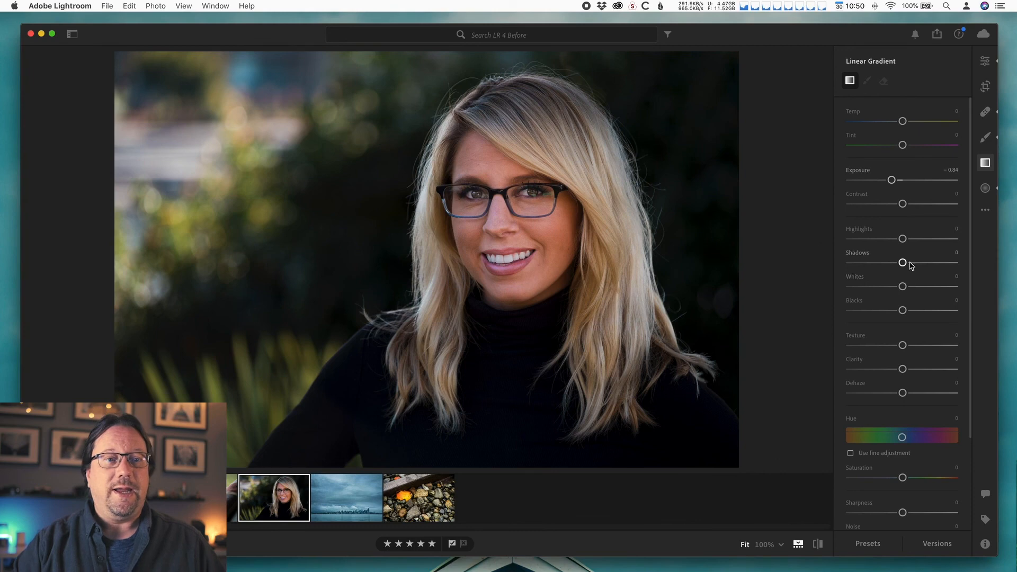
left_click_drag(904, 264, 893, 239)
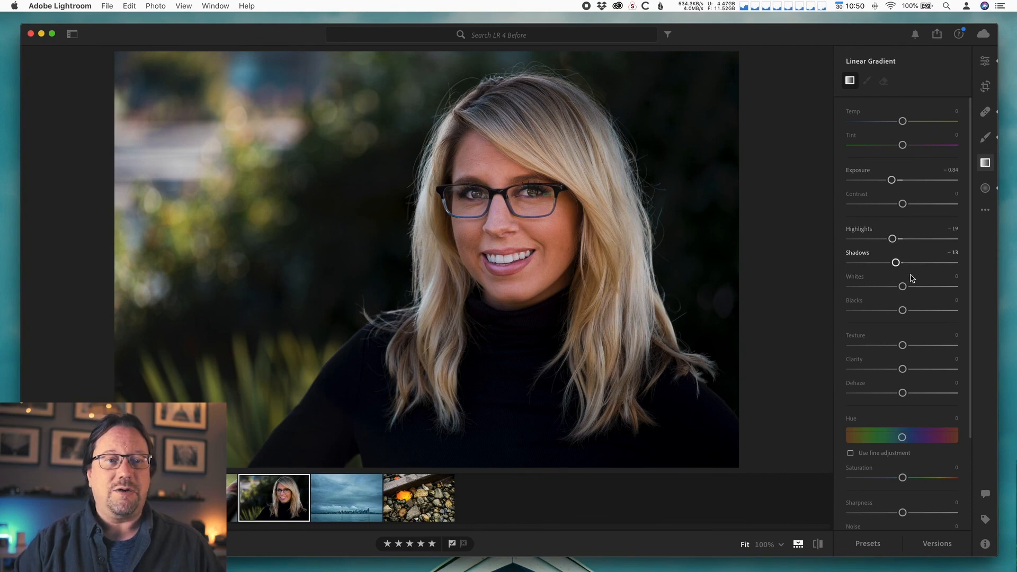
left_click_drag(909, 288, 902, 311)
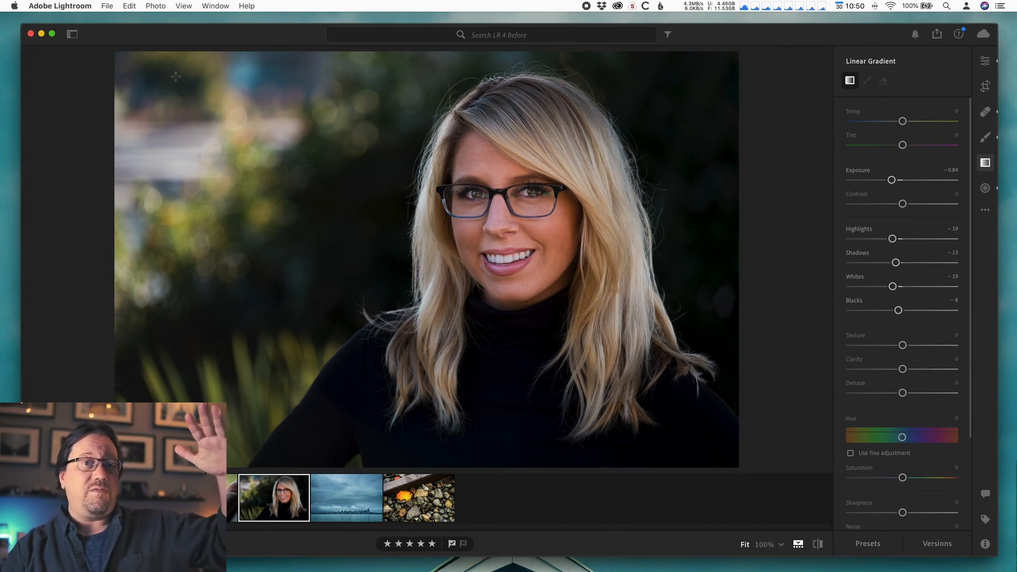
Draw a diagonal linear gradient across the portrait's upper-left background and move it inward toward the woman's hair.
left_click_drag(148, 70, 232, 175)
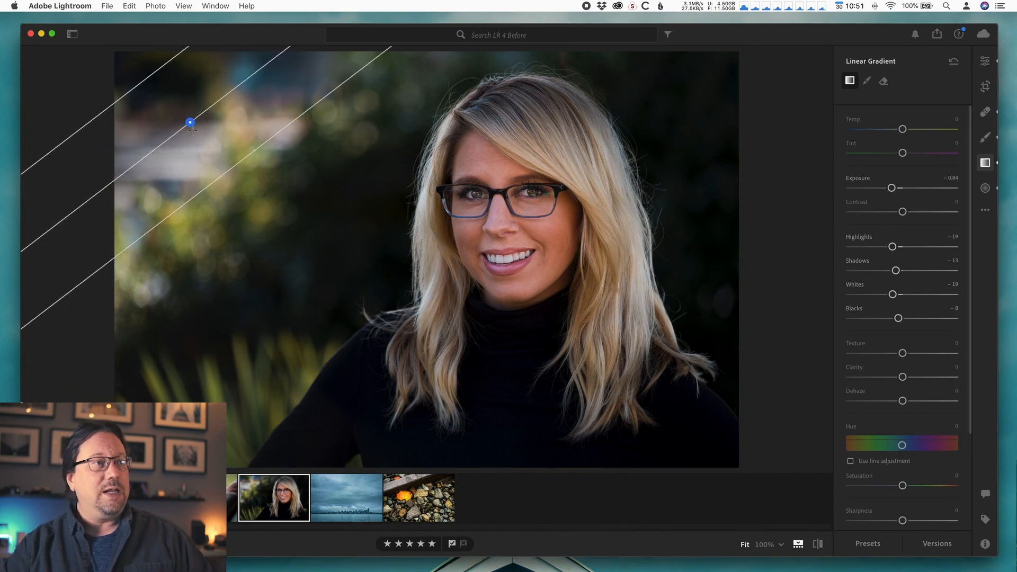
left_click_drag(192, 127, 266, 162)
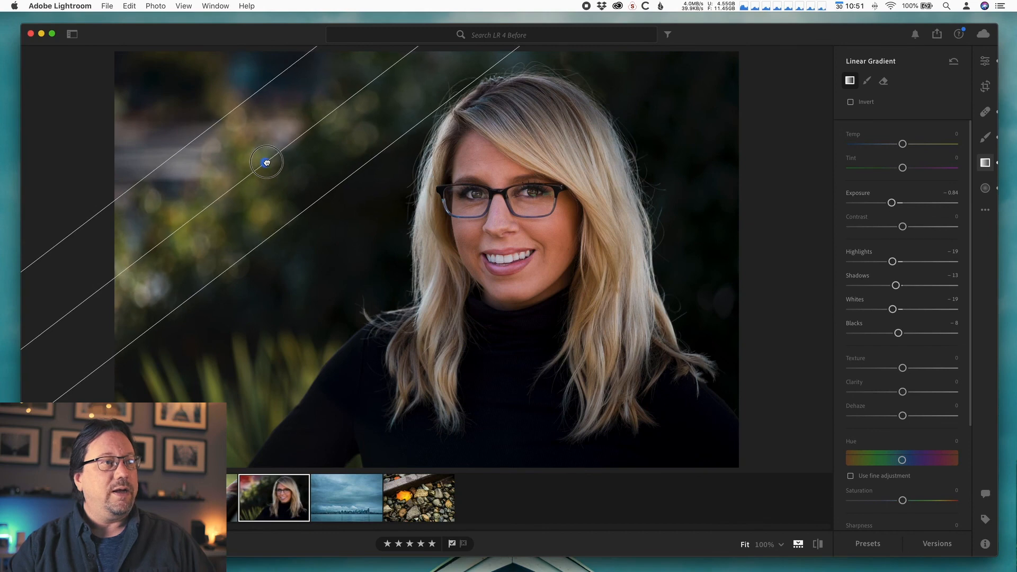
Set the background gradient's Exposure to -0.48, Highlights to -16, Shadows to 0 and Whites to -11, and compare the portrait with its original.
left_click_drag(893, 203, 895, 203)
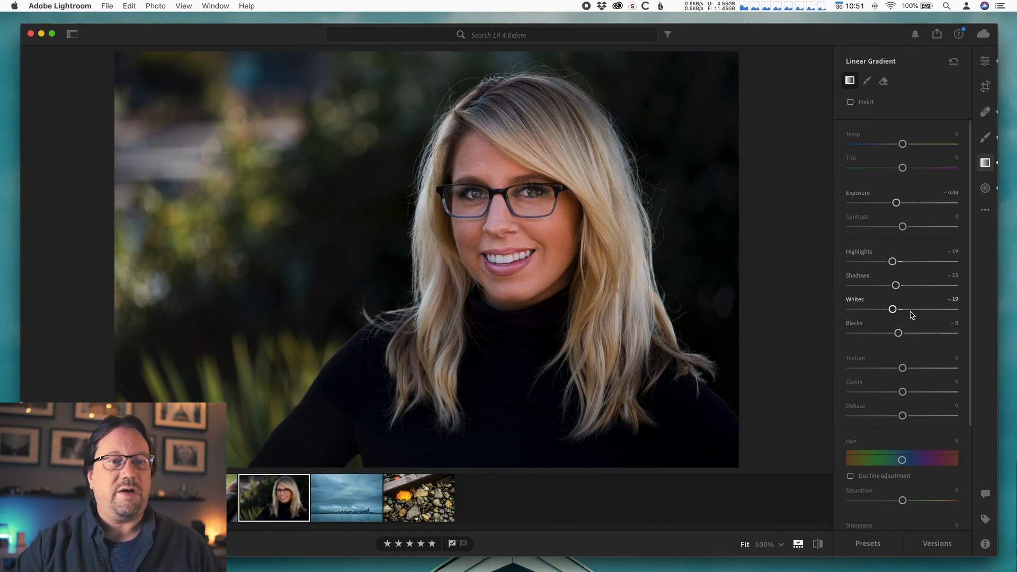
double_click(896, 287)
left_click_drag(894, 309, 897, 309)
left_click(893, 262)
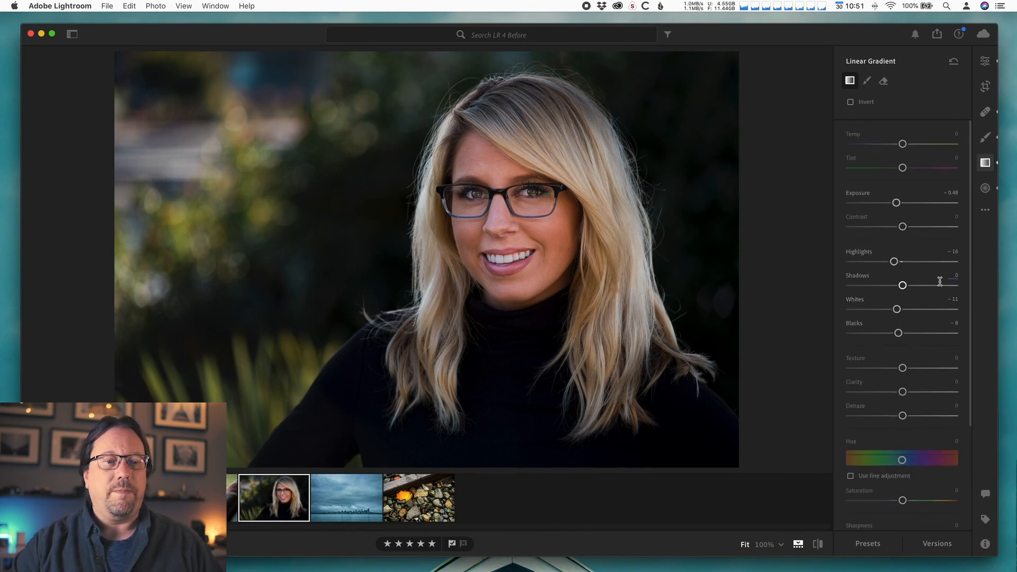
left_click(816, 547)
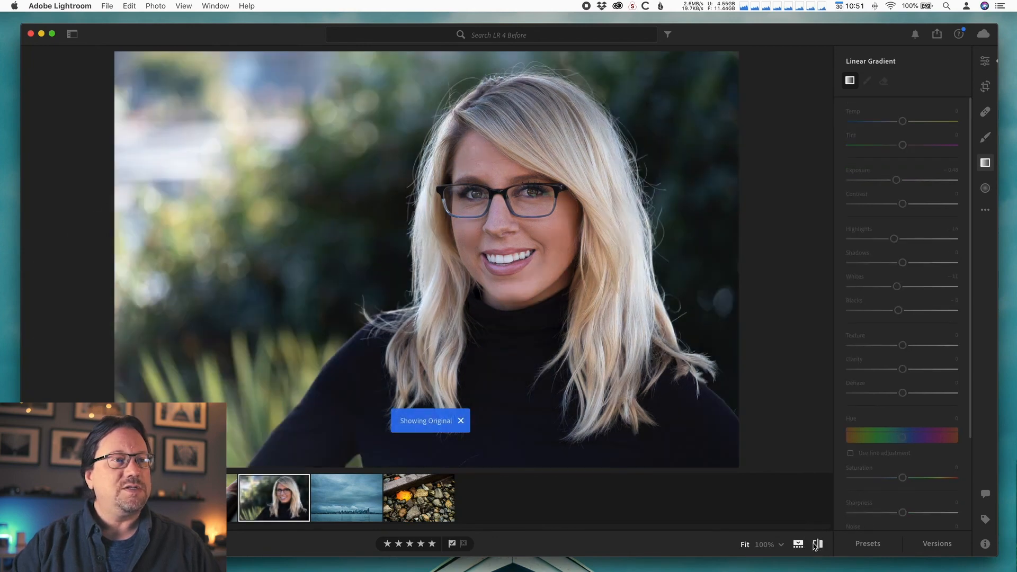
left_click(815, 545)
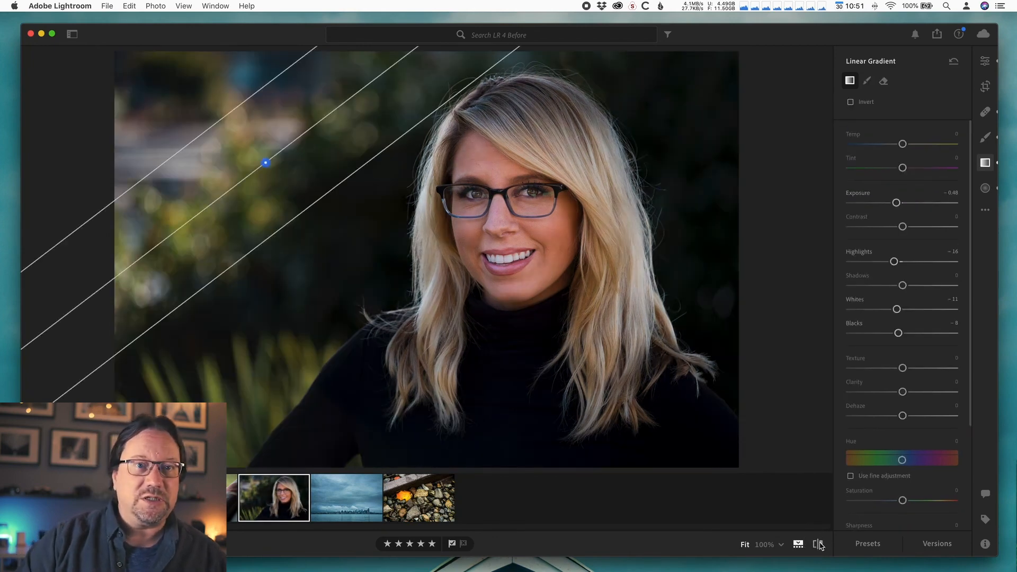